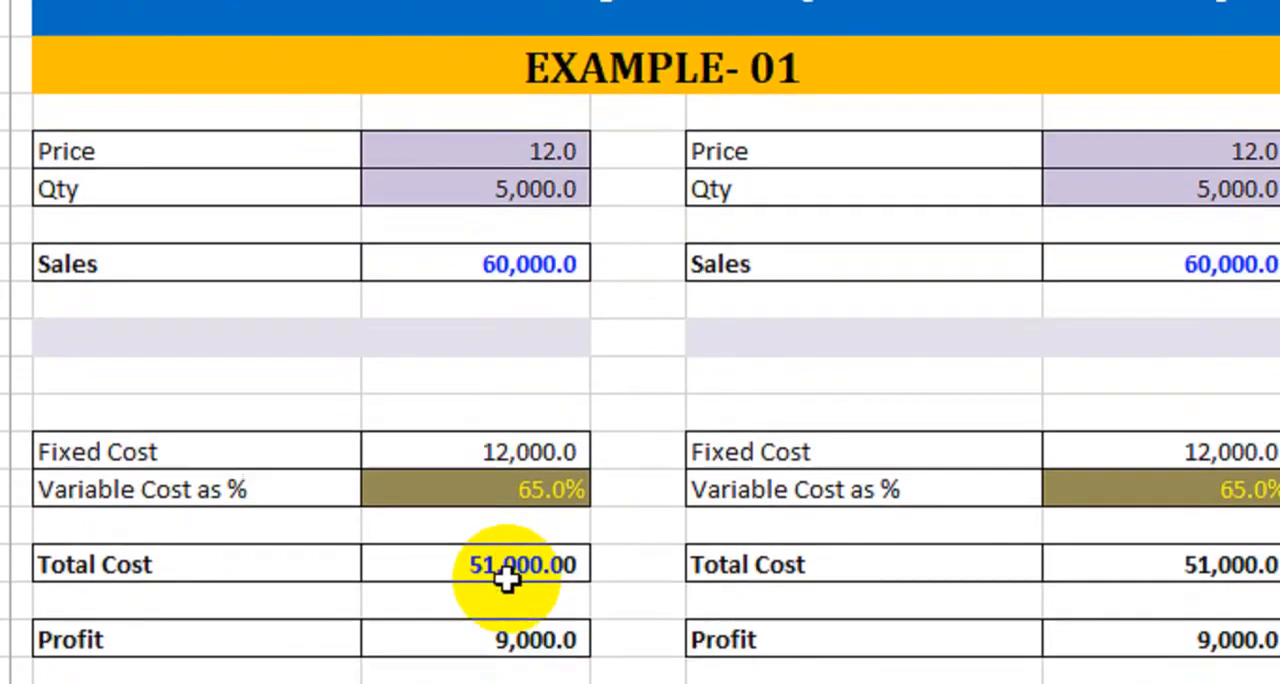
# - Compare the Example-01 table in B4:C17 with its duplicate in E4:F17, from Price down to Profit
pyautogui.moveTo(163, 121); pyautogui.dragTo(543, 591)
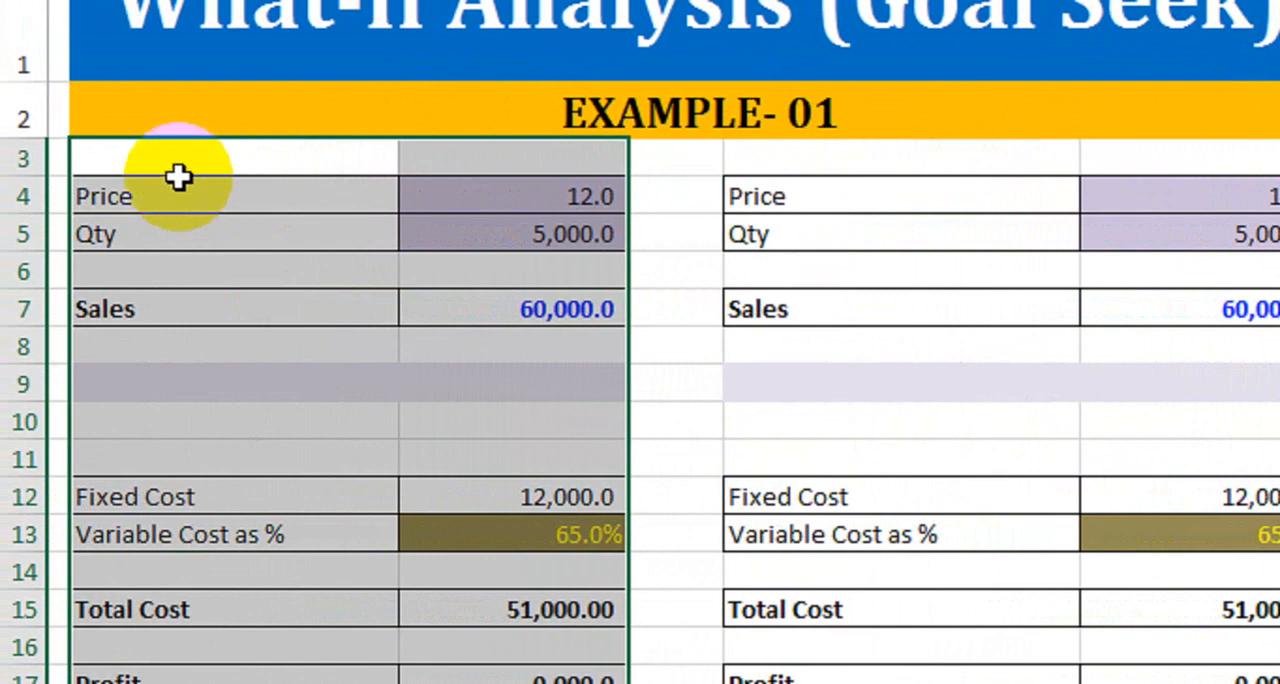
pyautogui.moveTo(190, 200); pyautogui.dragTo(549, 682)
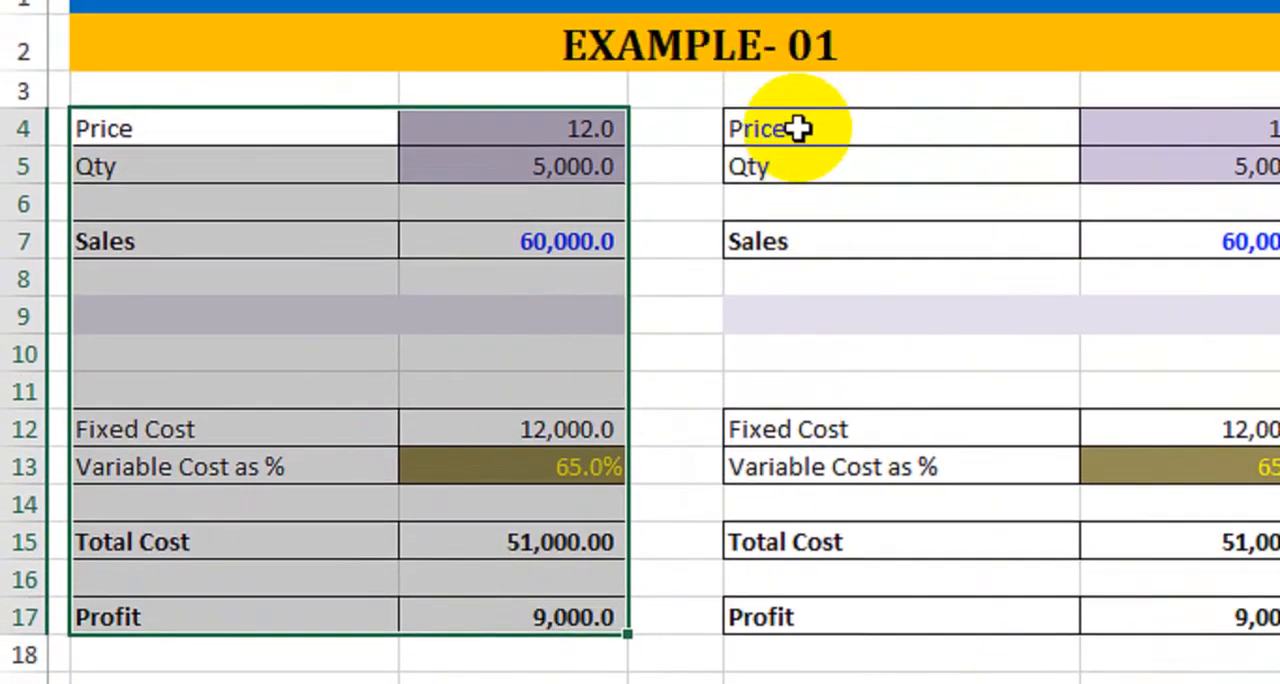
pyautogui.moveTo(800, 55); pyautogui.dragTo(1187, 480)
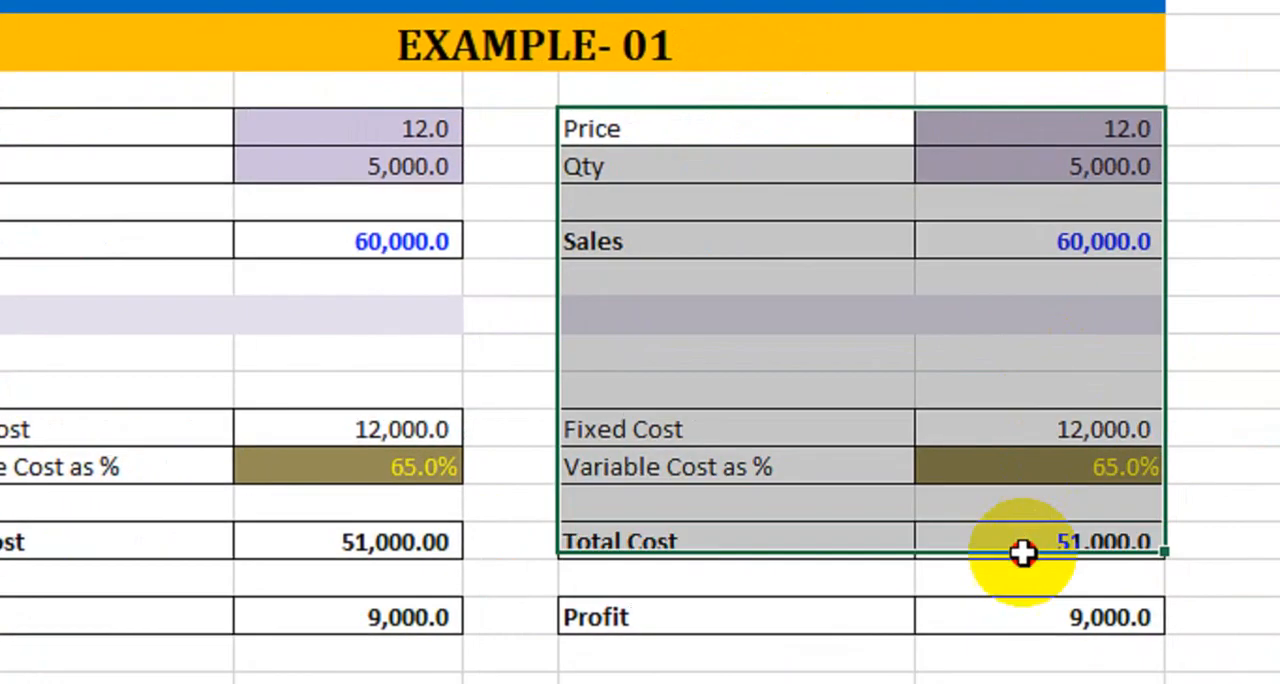
pyautogui.moveTo(1022, 553); pyautogui.dragTo(1022, 620)
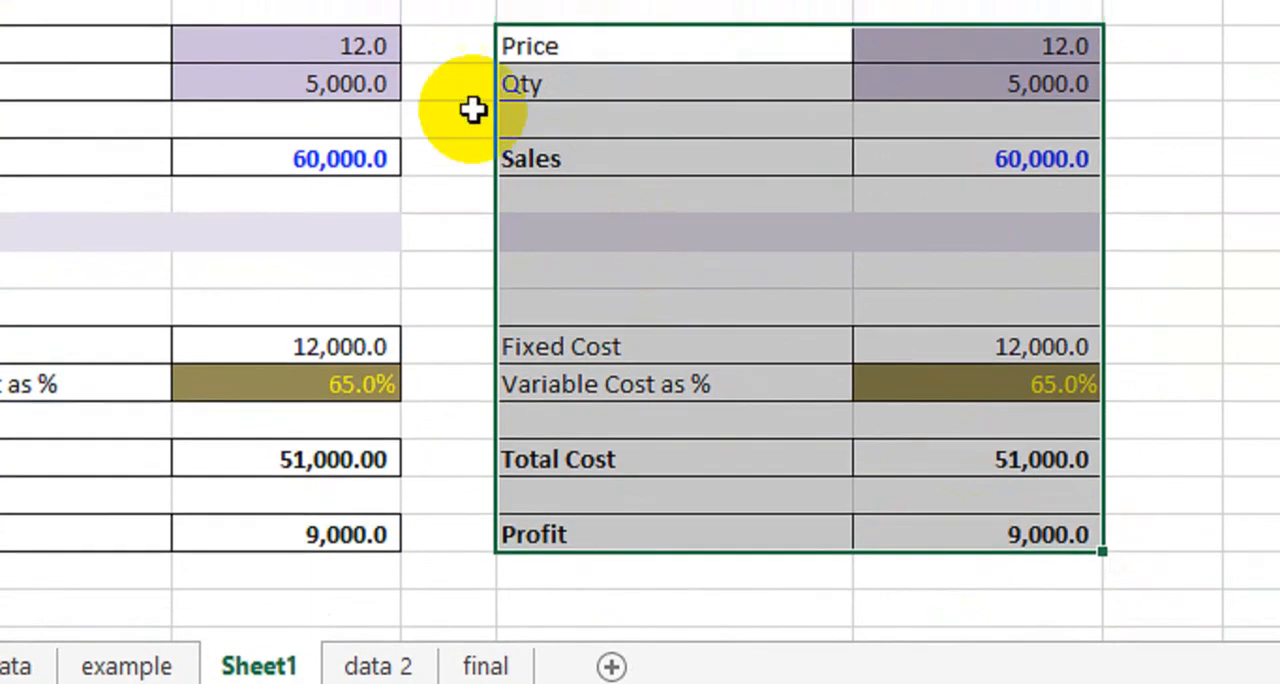
pyautogui.click(443, 80)
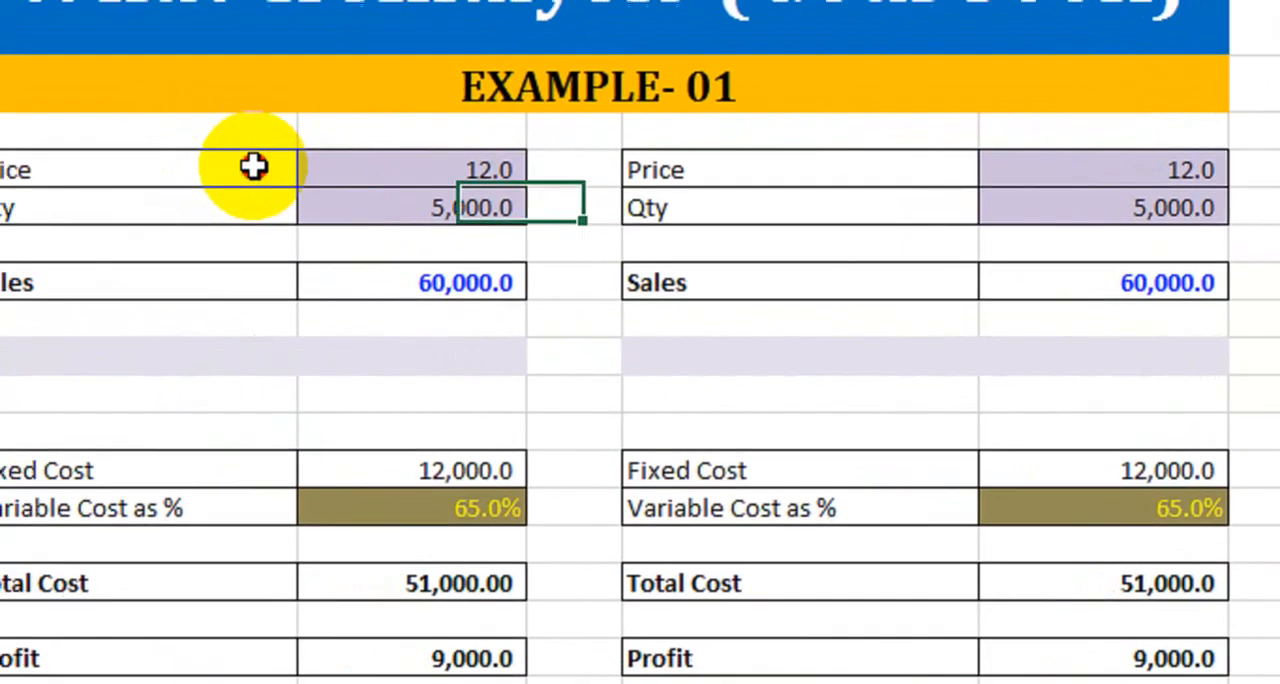
pyautogui.moveTo(125, 140); pyautogui.dragTo(284, 624)
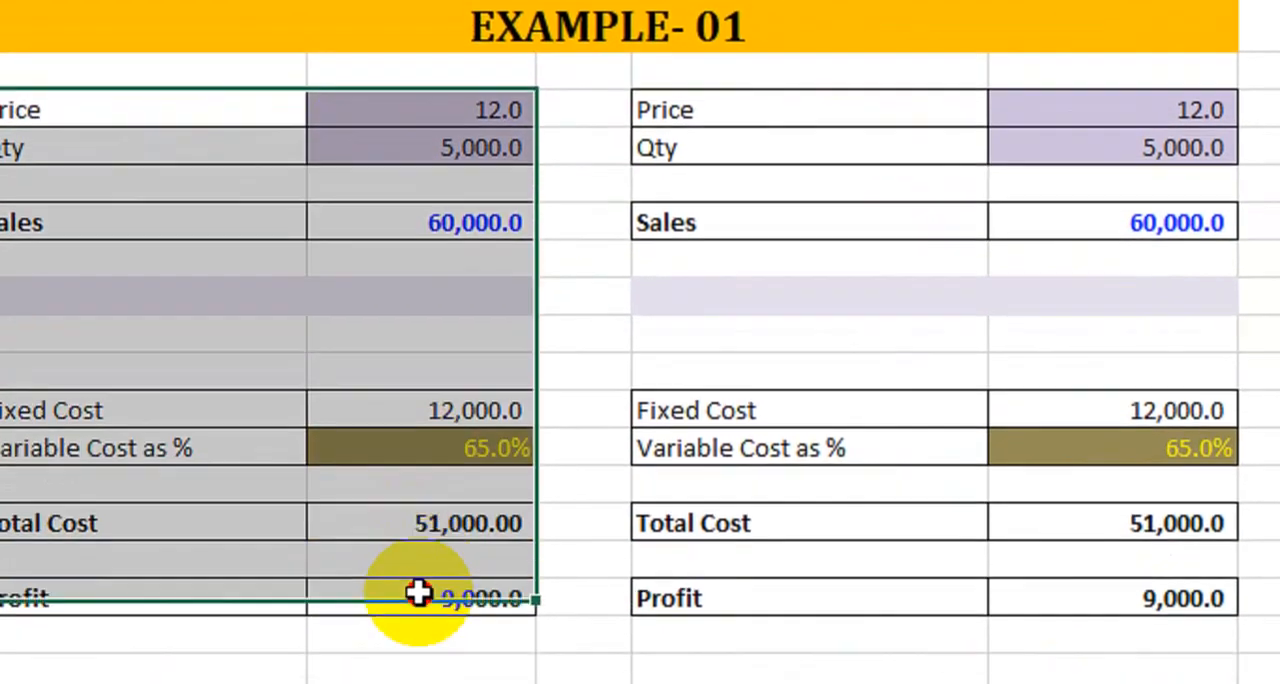
pyautogui.moveTo(418, 594); pyautogui.dragTo(428, 590)
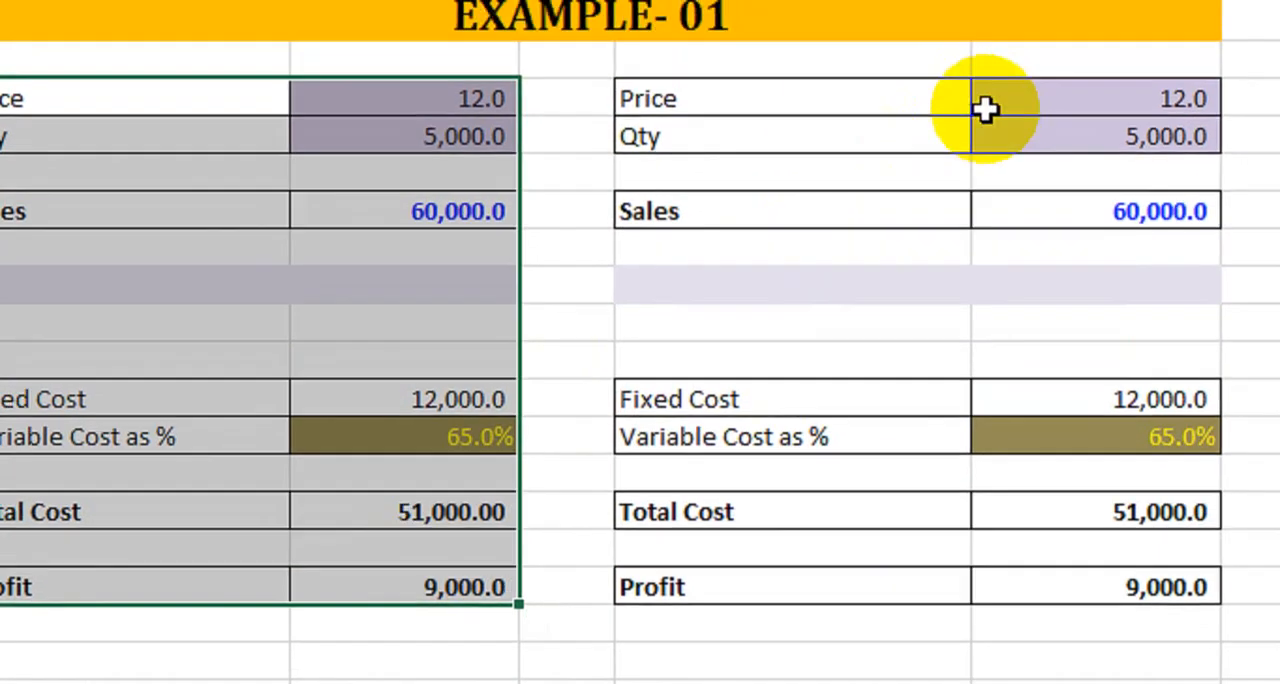
pyautogui.moveTo(1037, 53); pyautogui.dragTo(1046, 549)
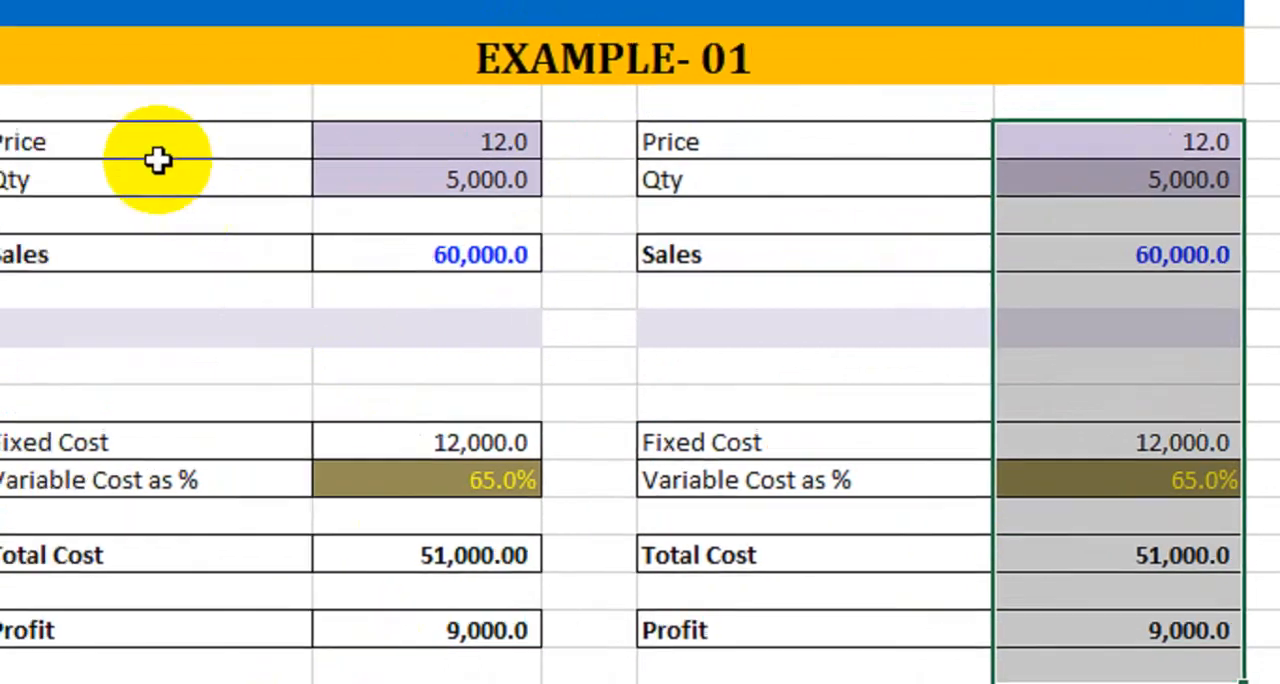
pyautogui.moveTo(157, 160); pyautogui.dragTo(538, 546)
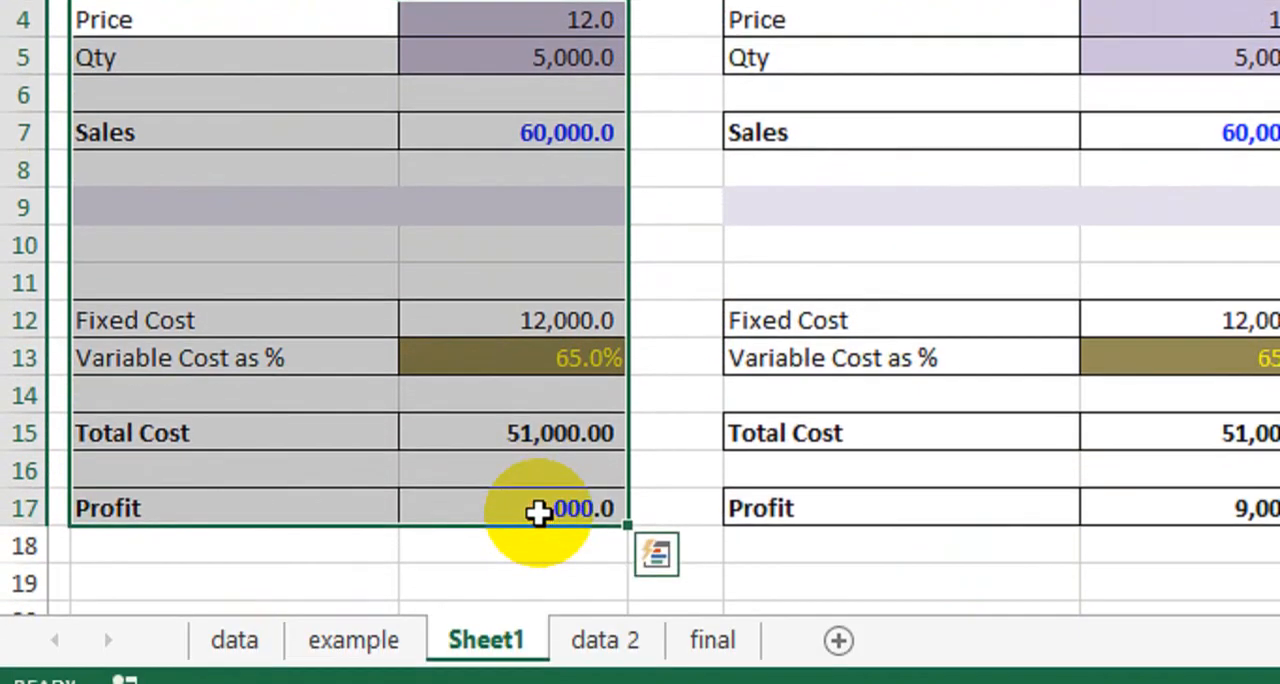
pyautogui.click(672, 172)
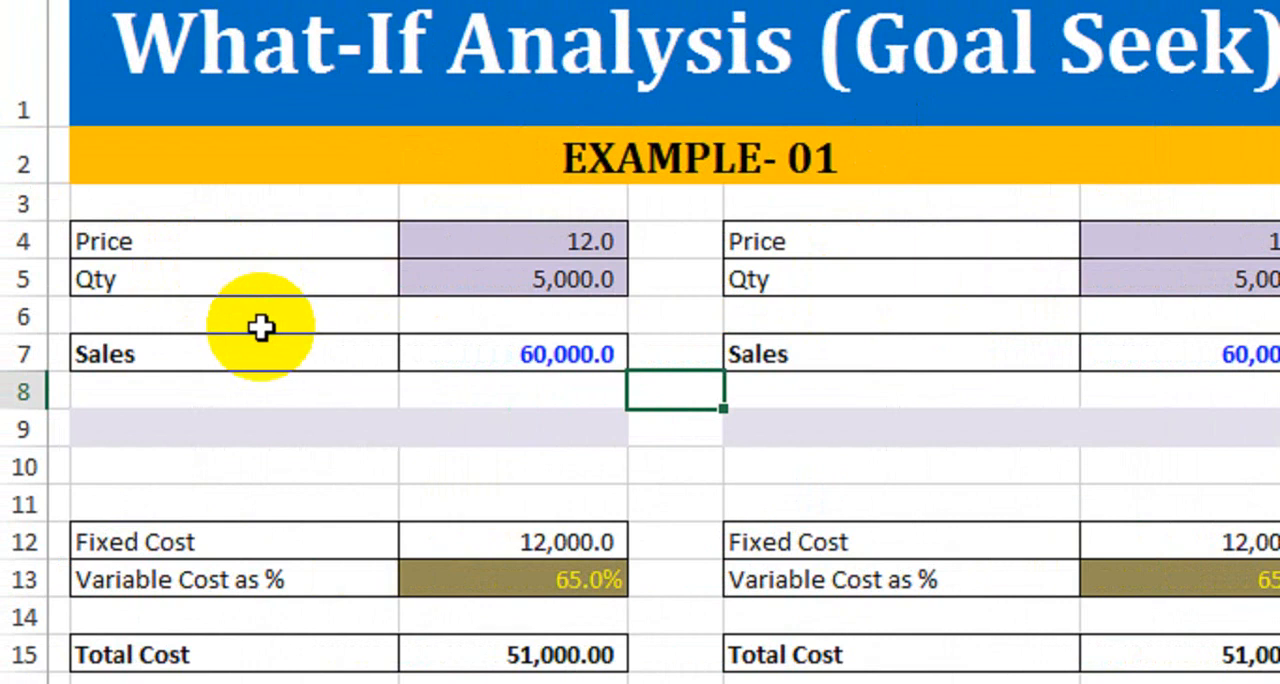
# - Review the Price and Qty inputs in the first table and inspect the Sales formula in C7
pyautogui.click(491, 243)
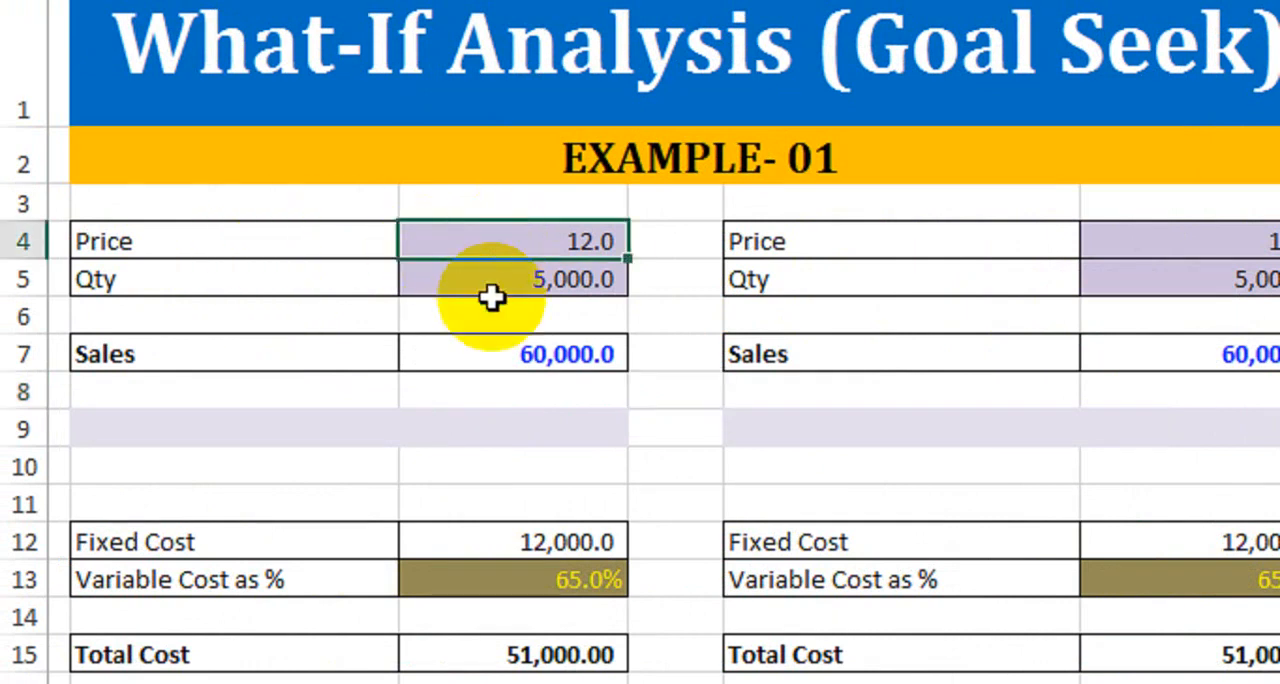
pyautogui.click(485, 292)
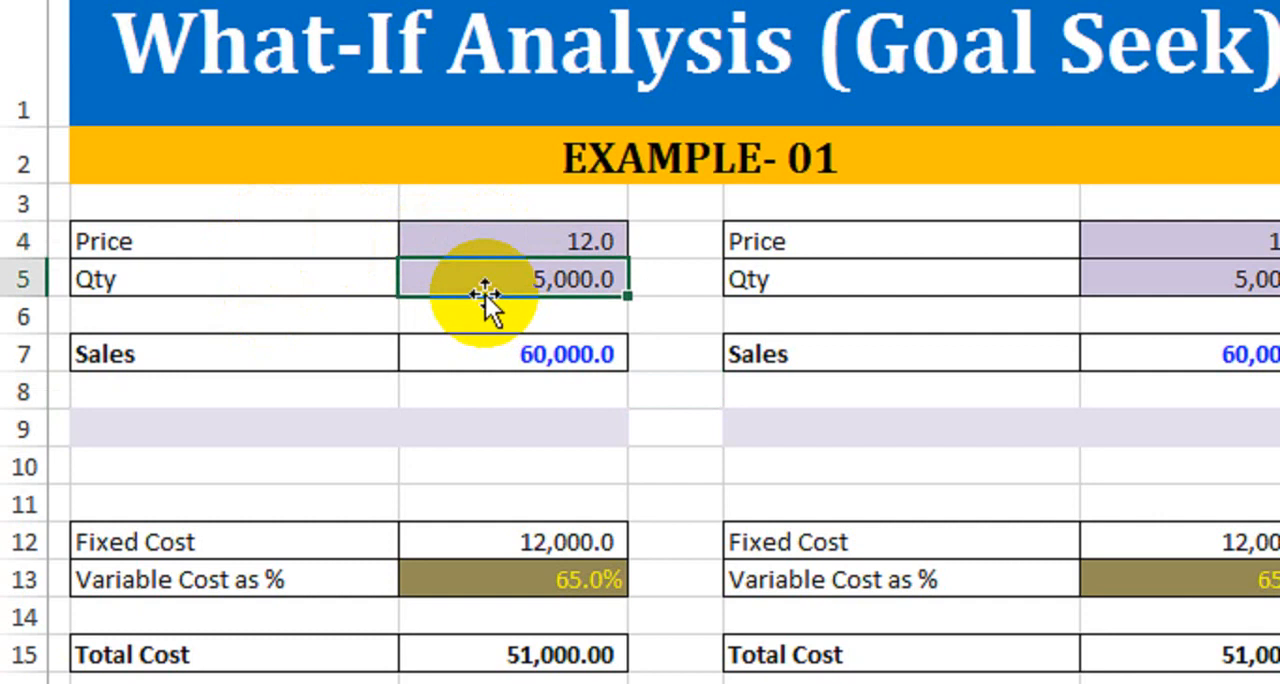
pyautogui.click(500, 360)
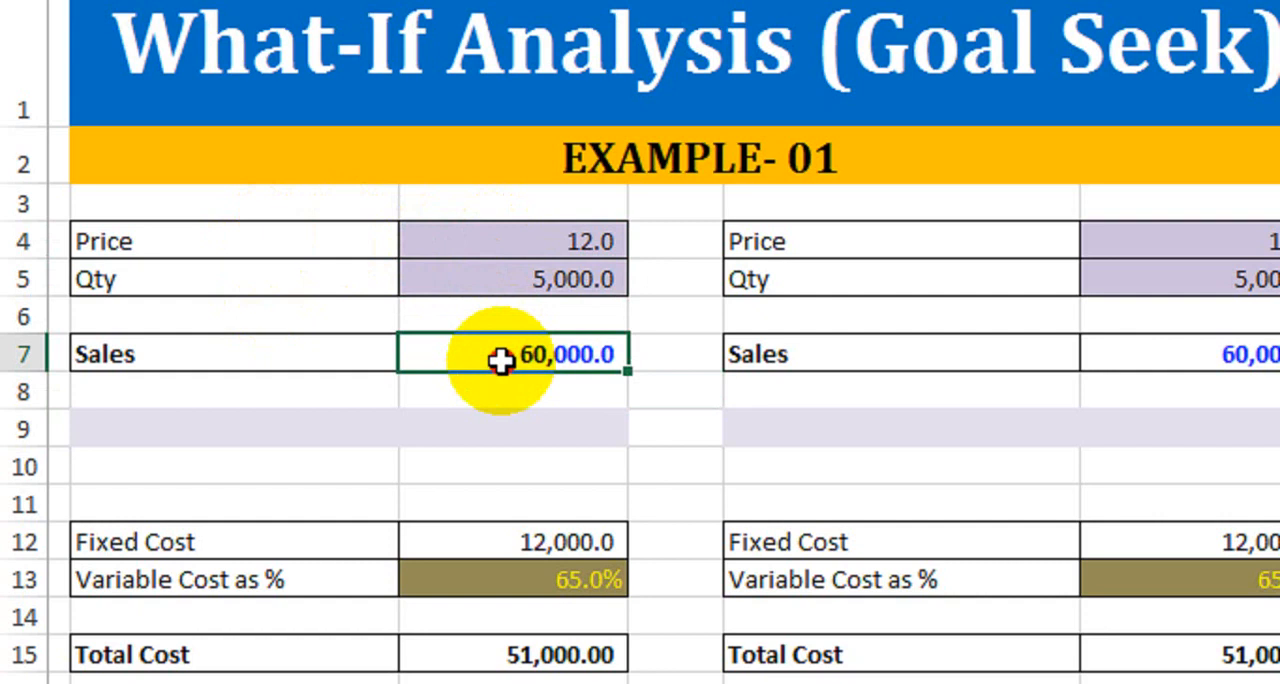
pyautogui.doubleClick(500, 360)
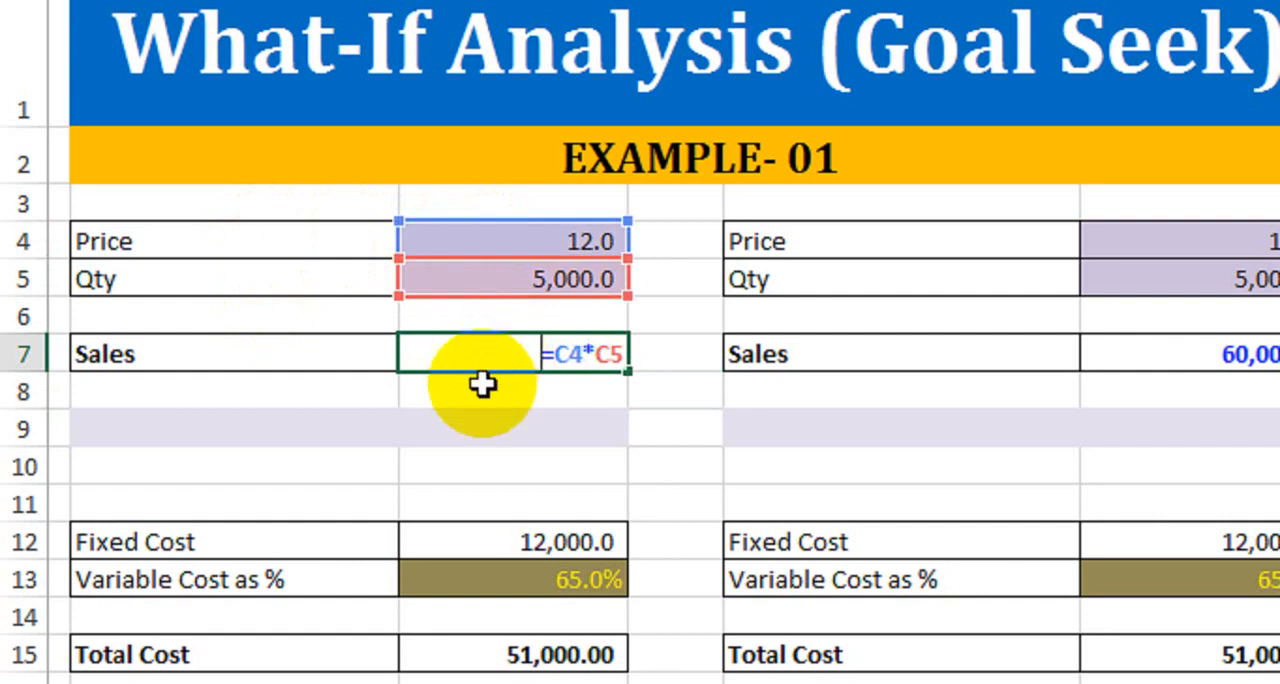
pyautogui.press('Return')
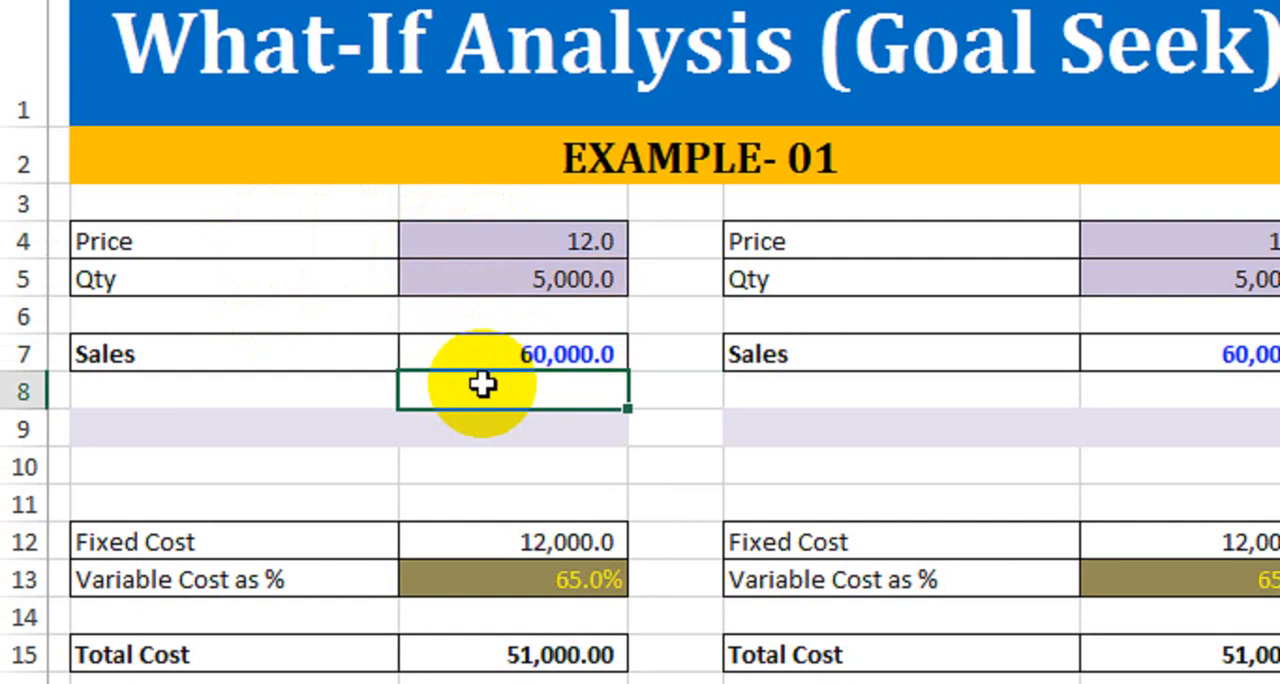
pyautogui.press('Up')
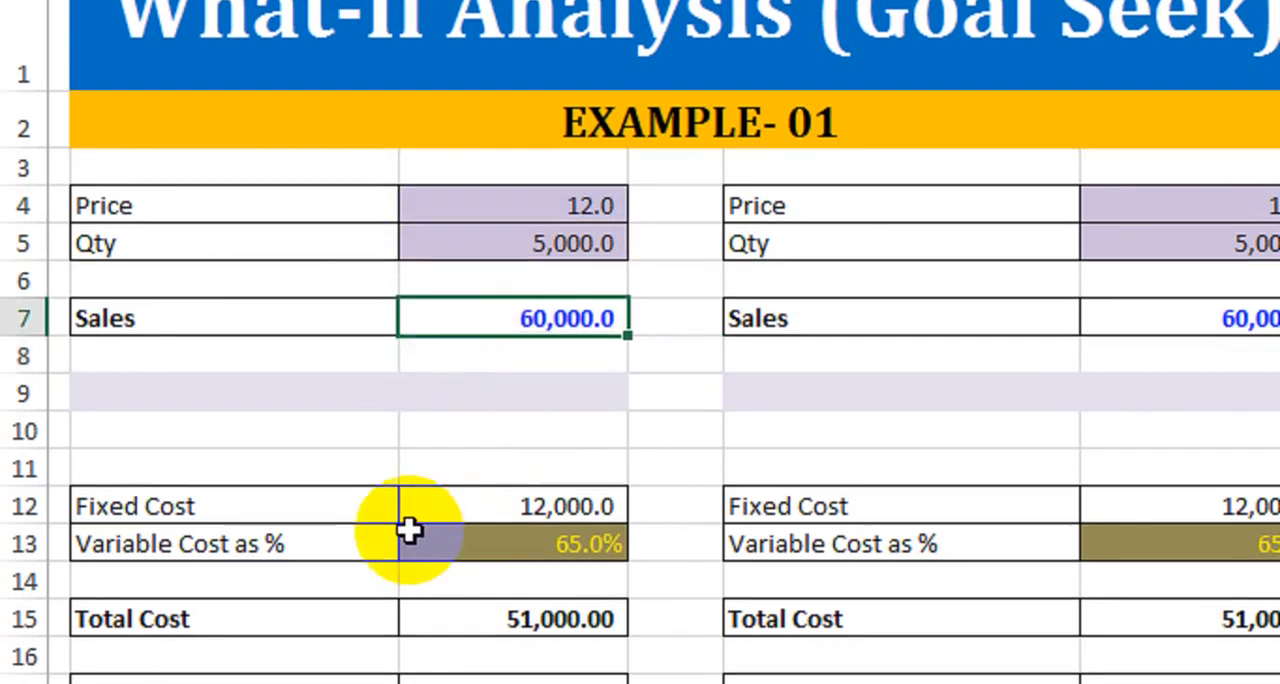
# - Review the first table's Fixed Cost and Variable Cost cells and inspect the formulas behind Total Cost and Profit
pyautogui.click(457, 537)
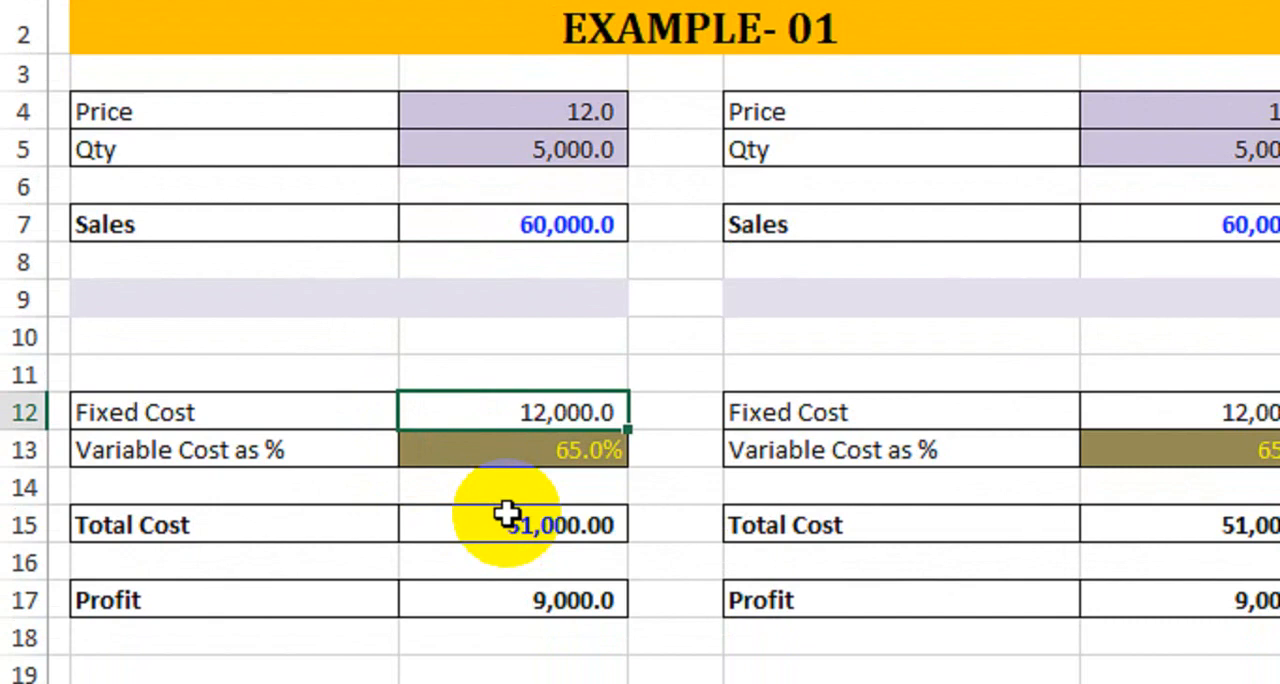
pyautogui.click(507, 459)
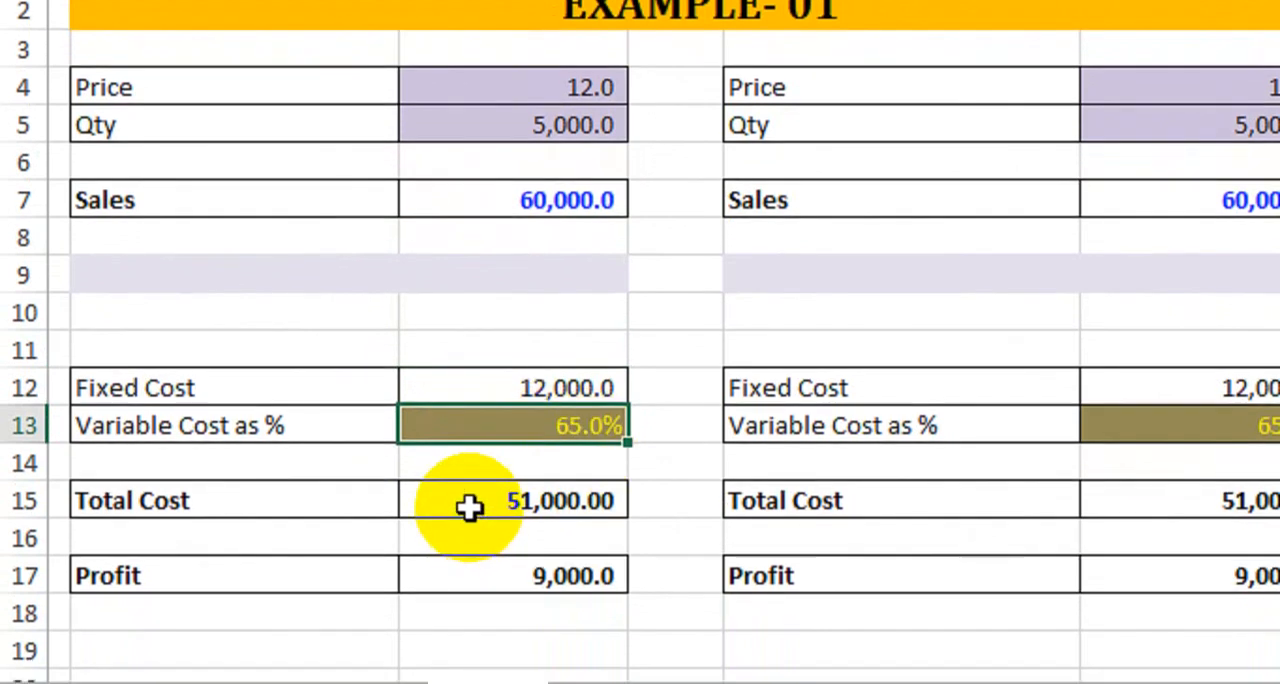
pyautogui.doubleClick(469, 508)
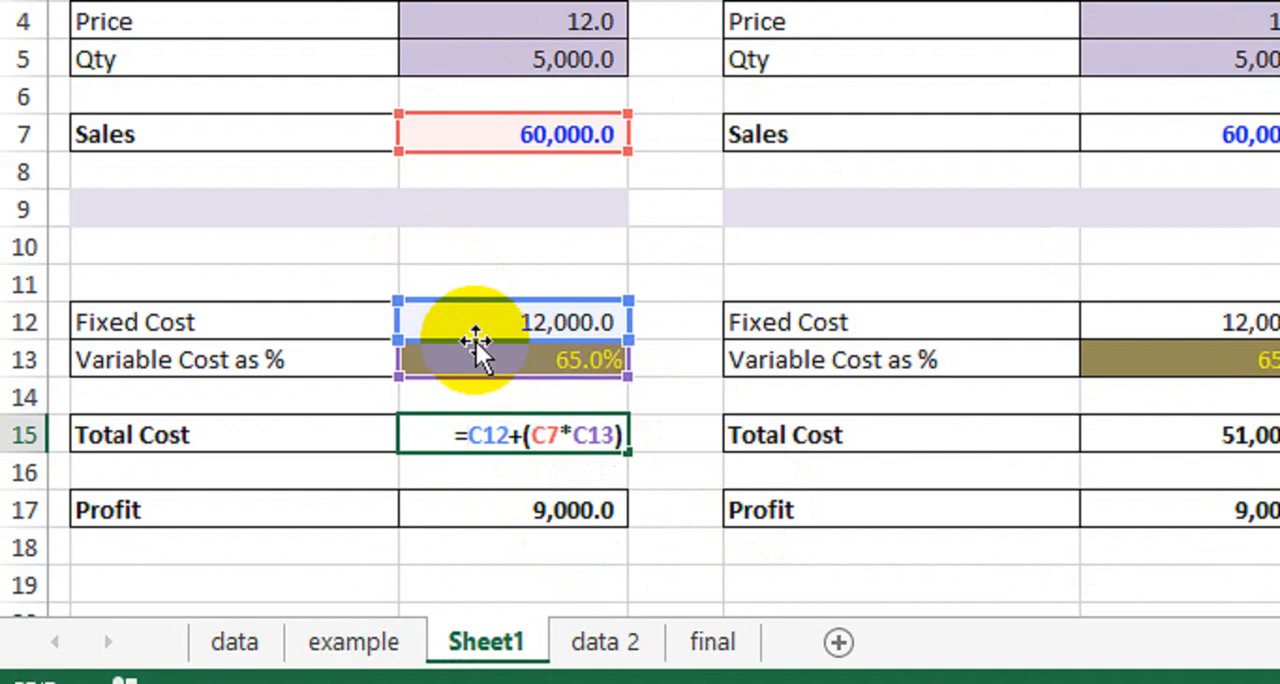
pyautogui.press('Return')
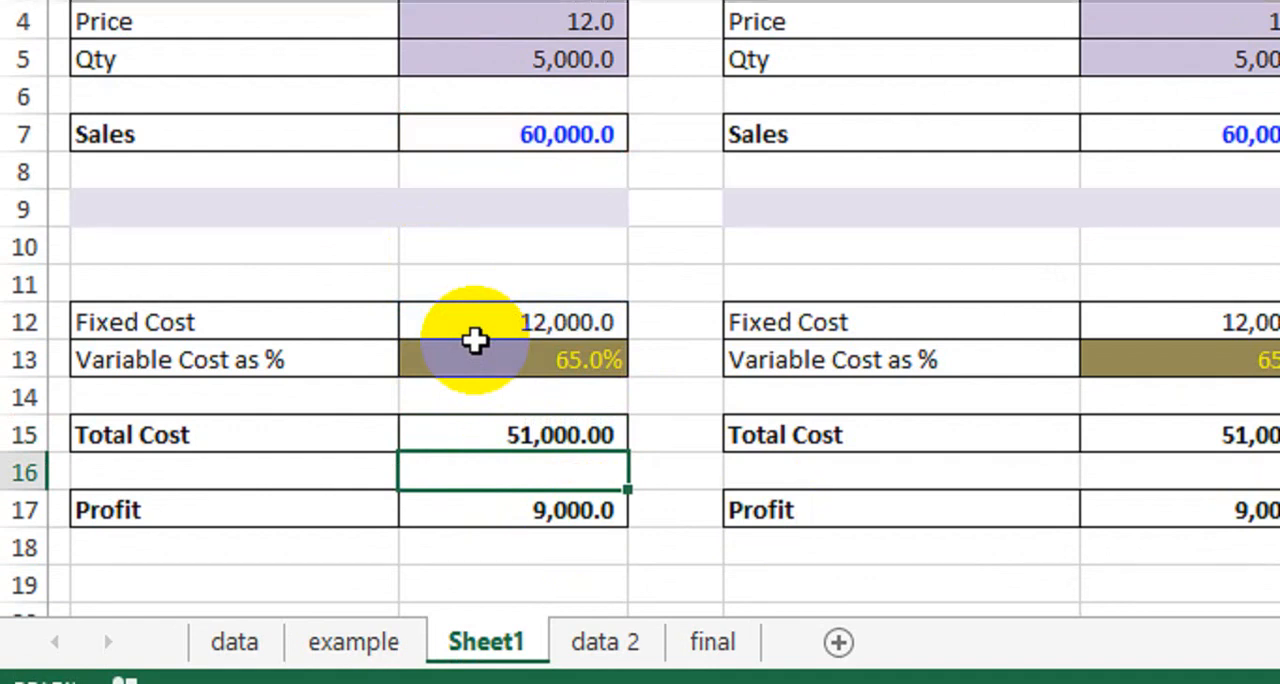
pyautogui.click(452, 505)
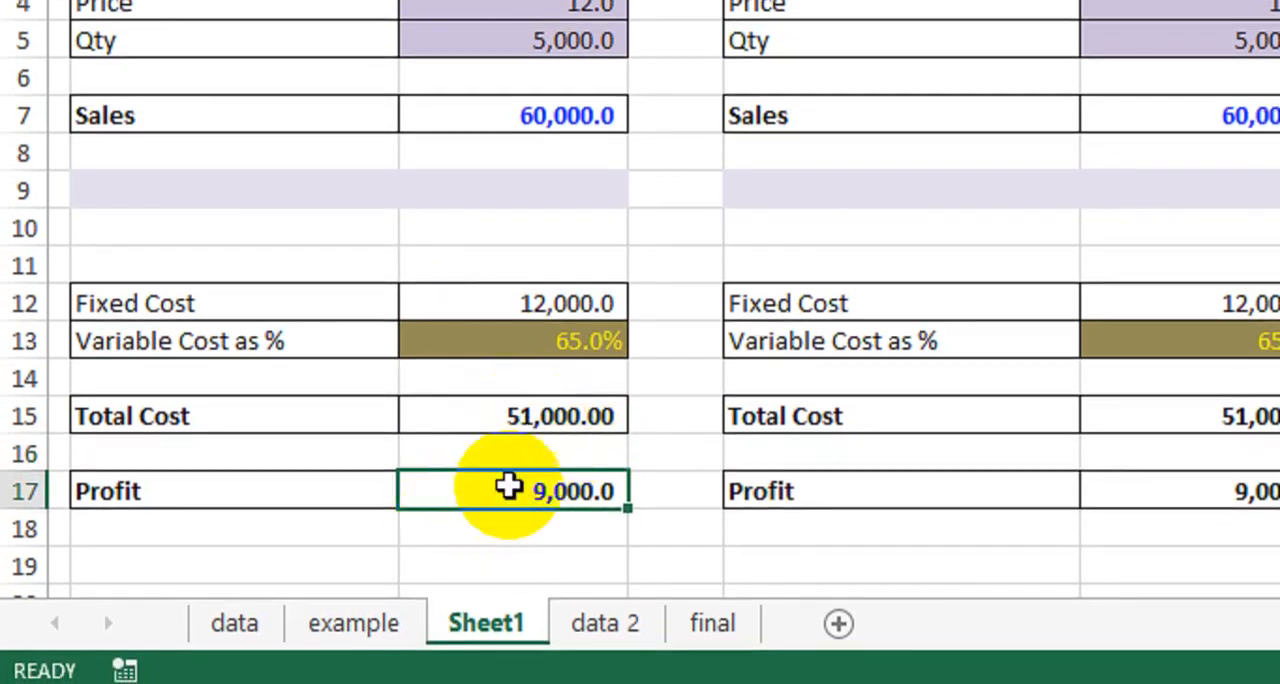
pyautogui.doubleClick(510, 491)
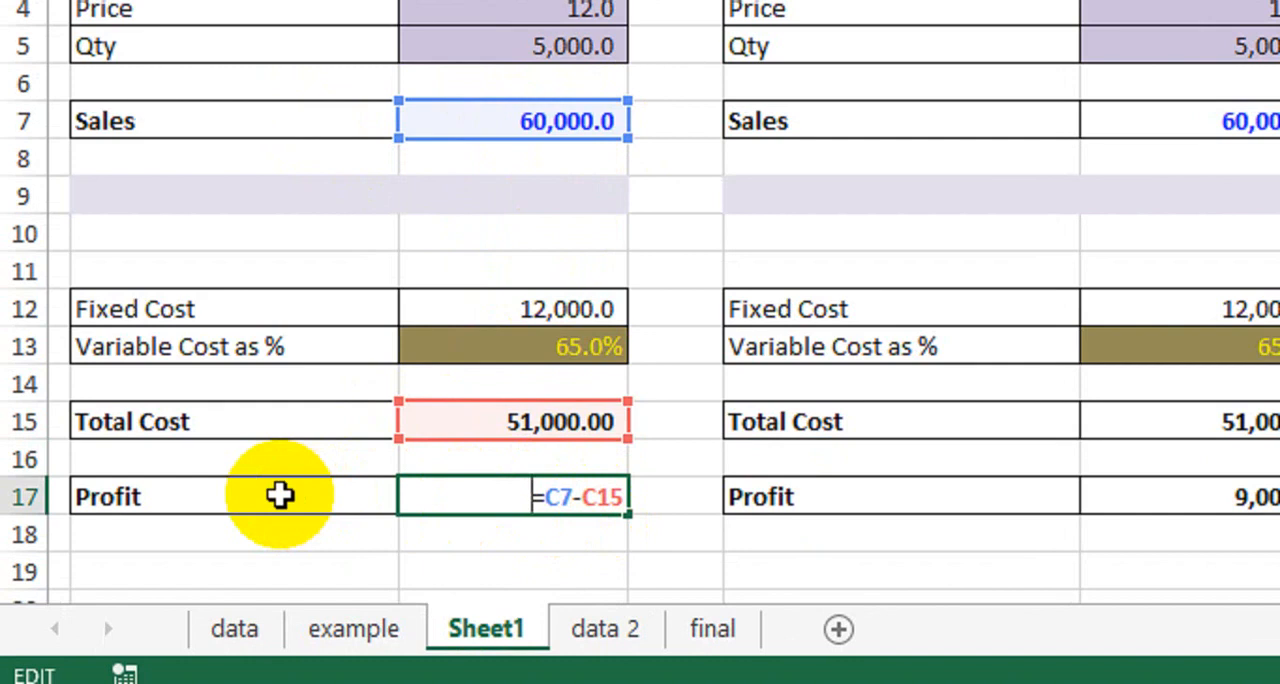
pyautogui.press('Return')
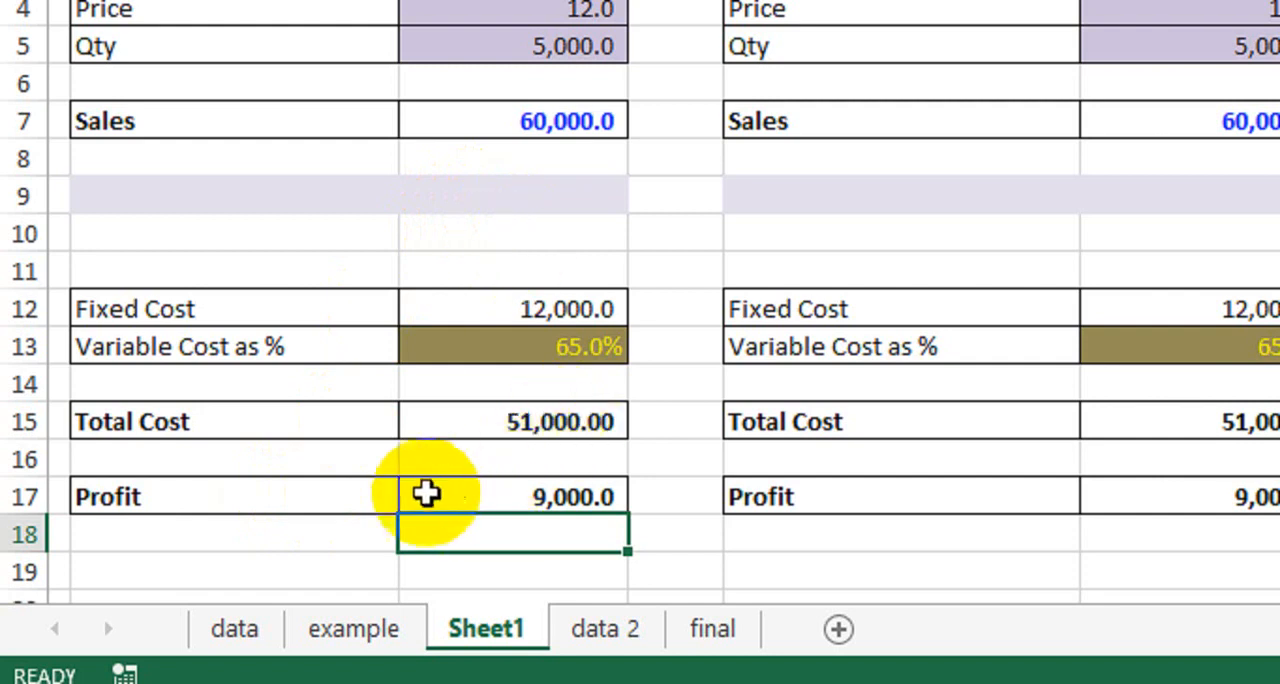
# - Enter 14000 as the target profit in C18, directly below the first table's Profit value
pyautogui.click(463, 497)
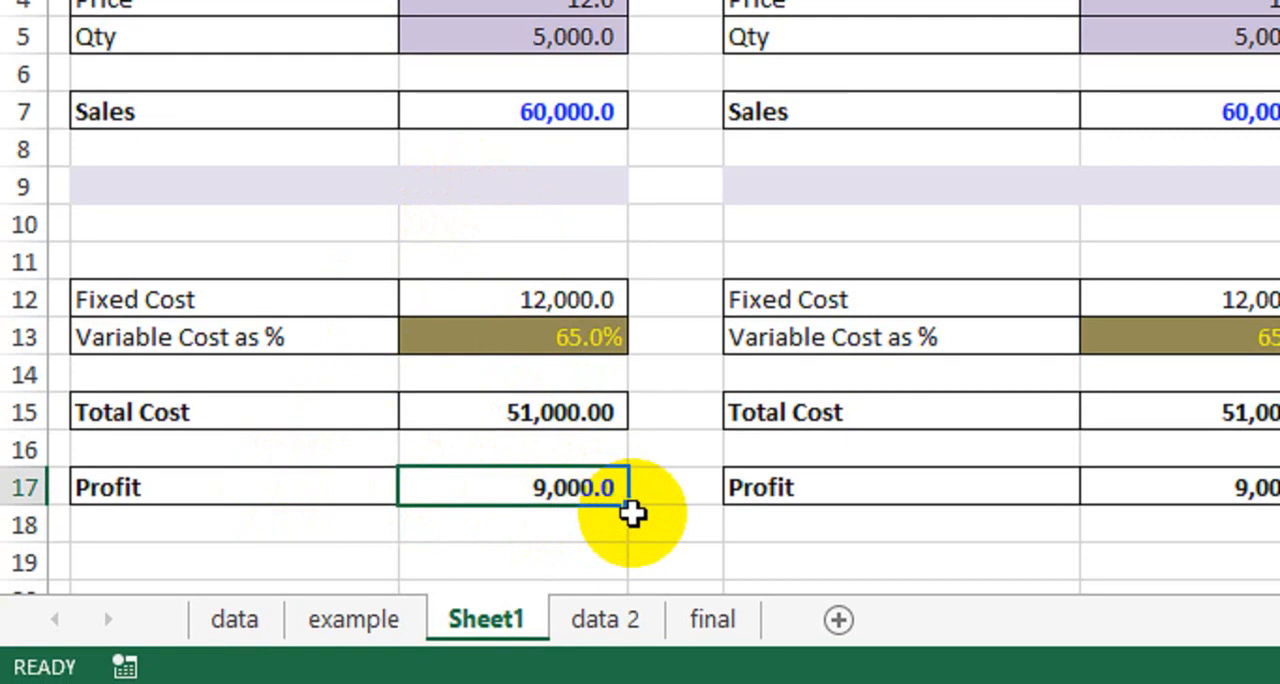
pyautogui.press('Return')
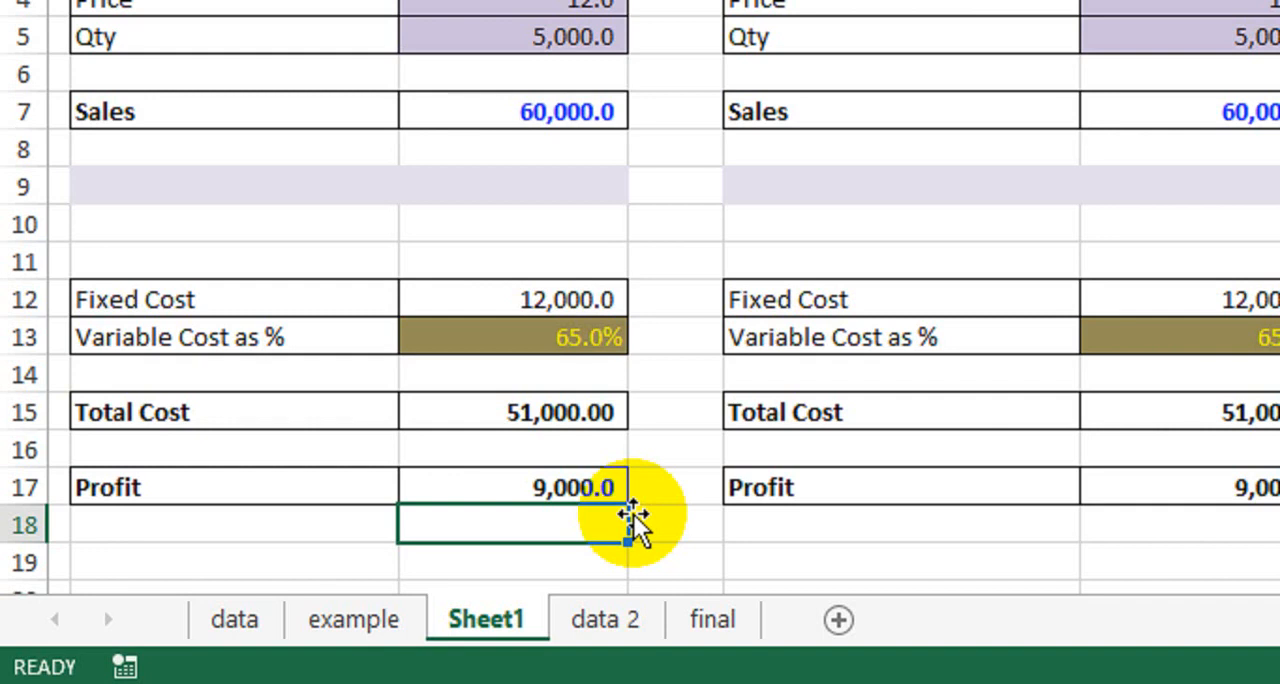
pyautogui.write('14000')
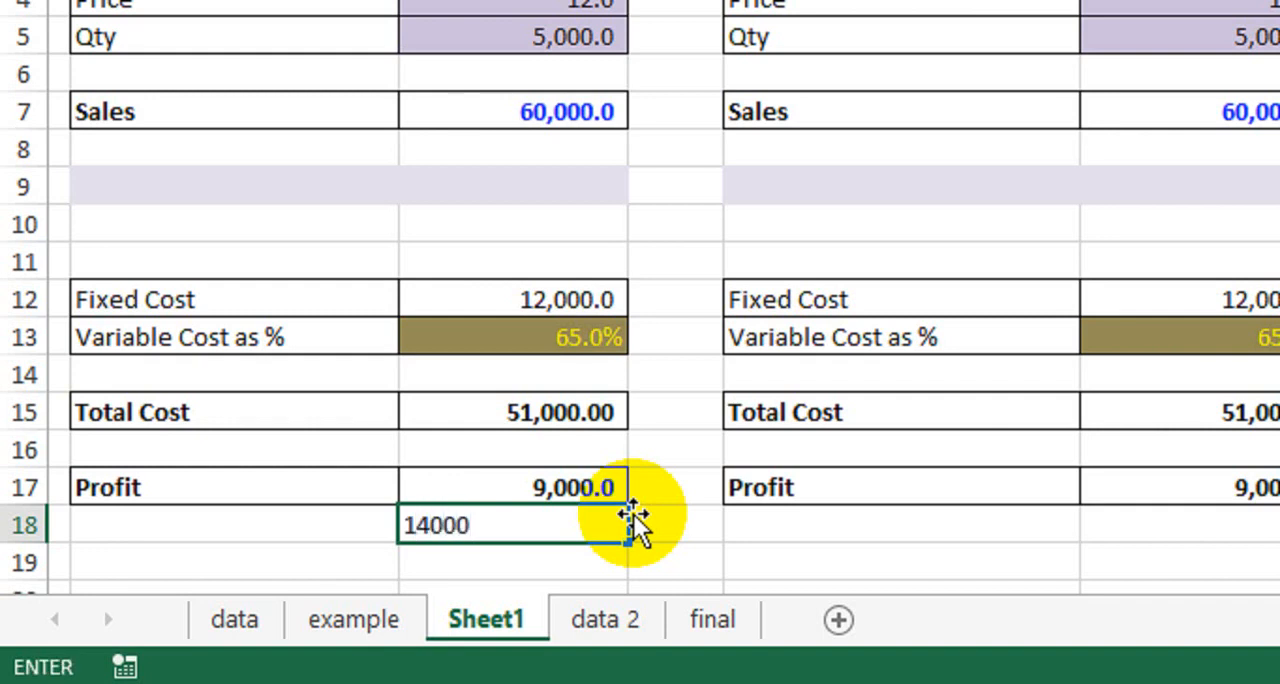
pyautogui.press('BackSpace')
pyautogui.press('BackSpace')
pyautogui.press('BackSpace')
pyautogui.press('BackSpace')
pyautogui.press('BackSpace')
pyautogui.write('140')
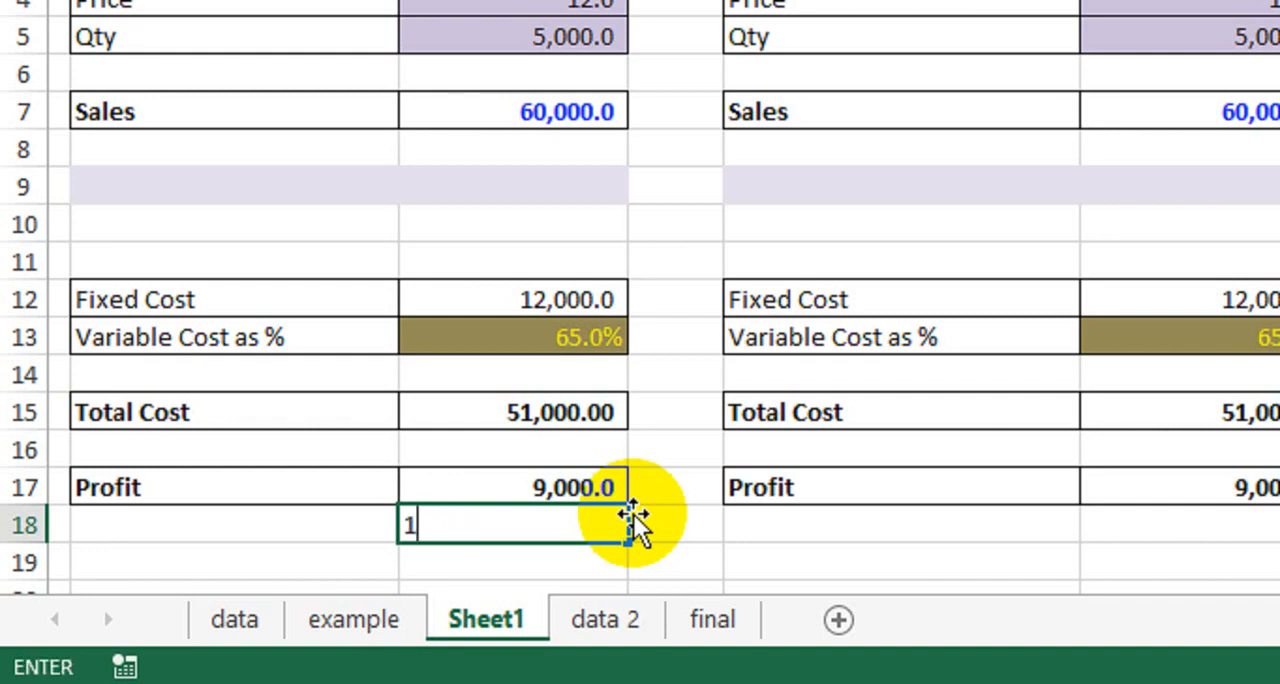
pyautogui.write('00')
pyautogui.press('Return')
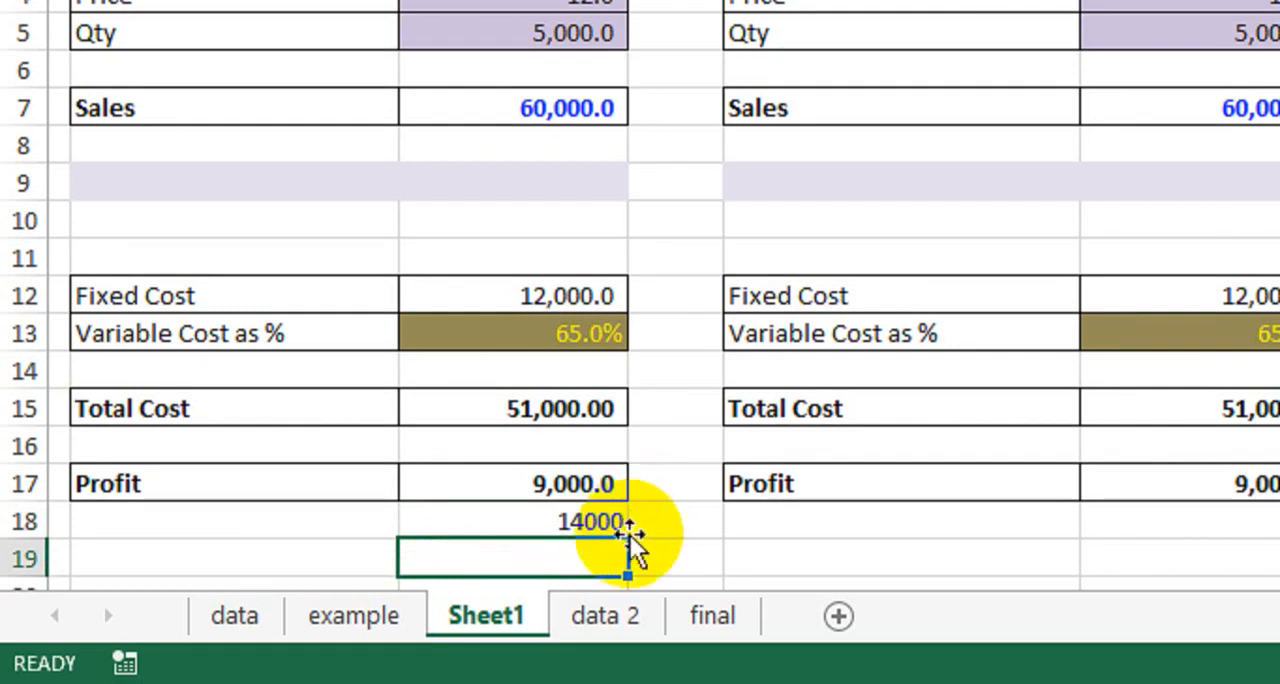
pyautogui.click(469, 523)
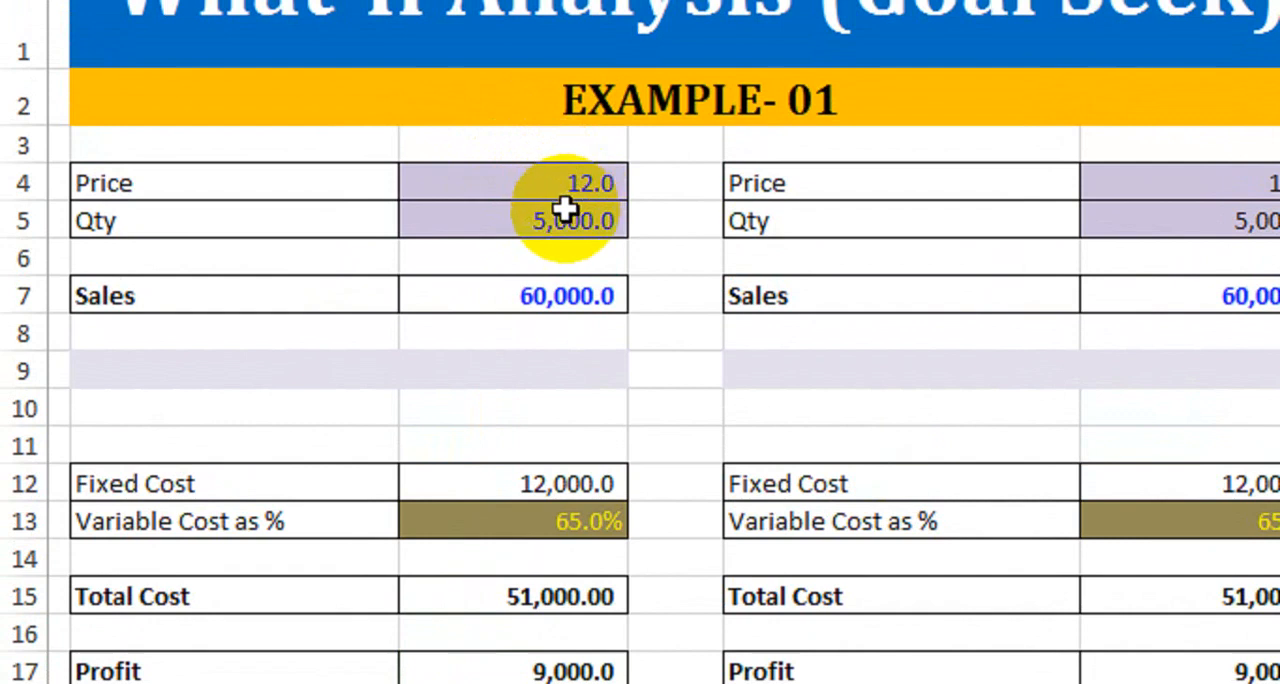
# - Check the first table's Price against the duplicate table and compare both value columns down to Profit
pyautogui.click(506, 187)
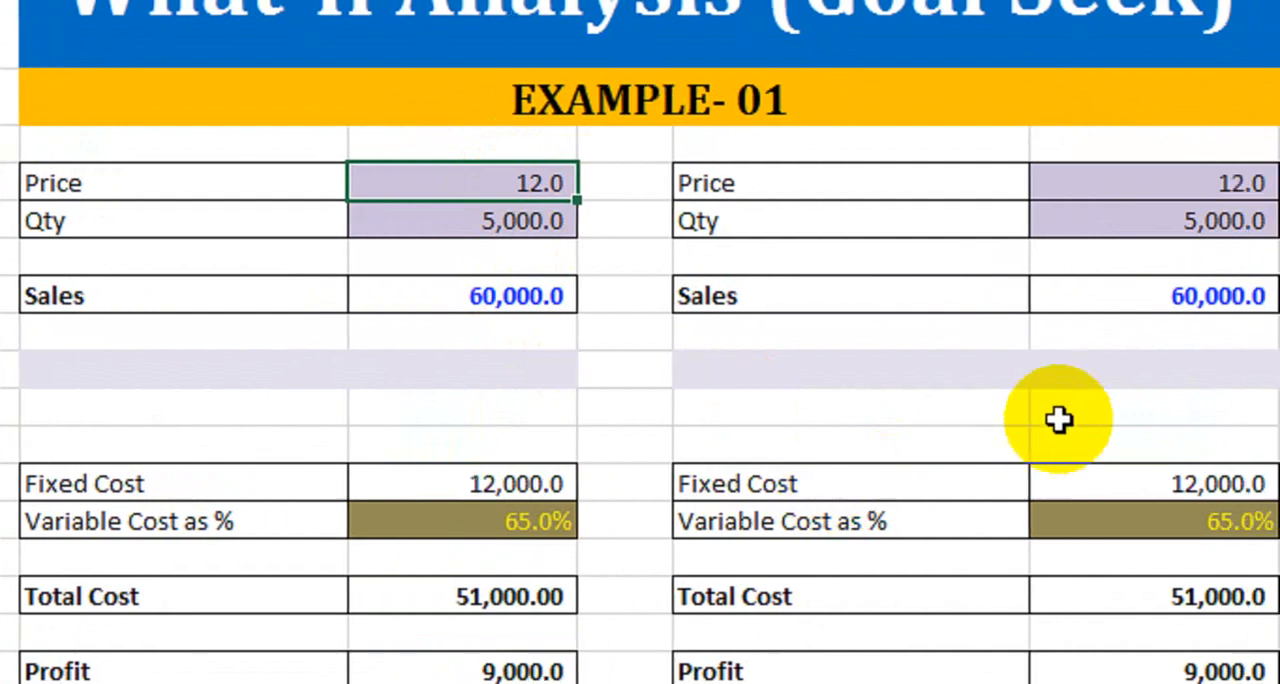
pyautogui.moveTo(760, 185); pyautogui.dragTo(1056, 671)
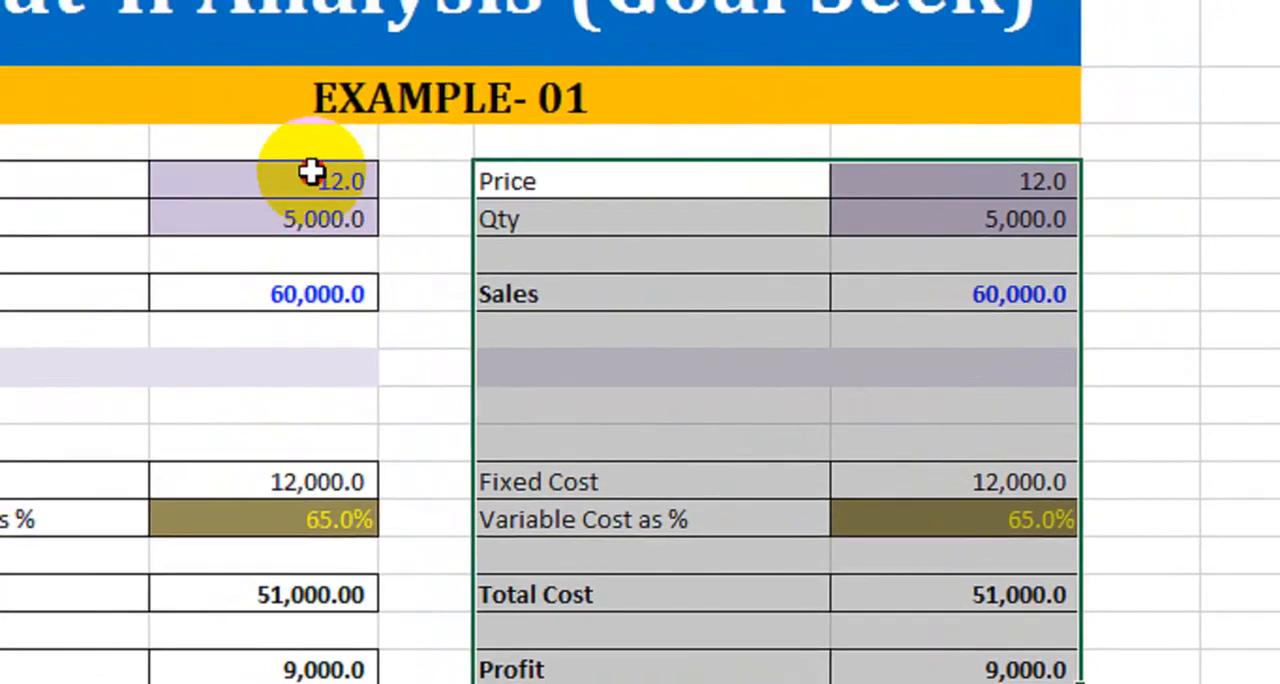
pyautogui.moveTo(300, 160); pyautogui.dragTo(306, 614)
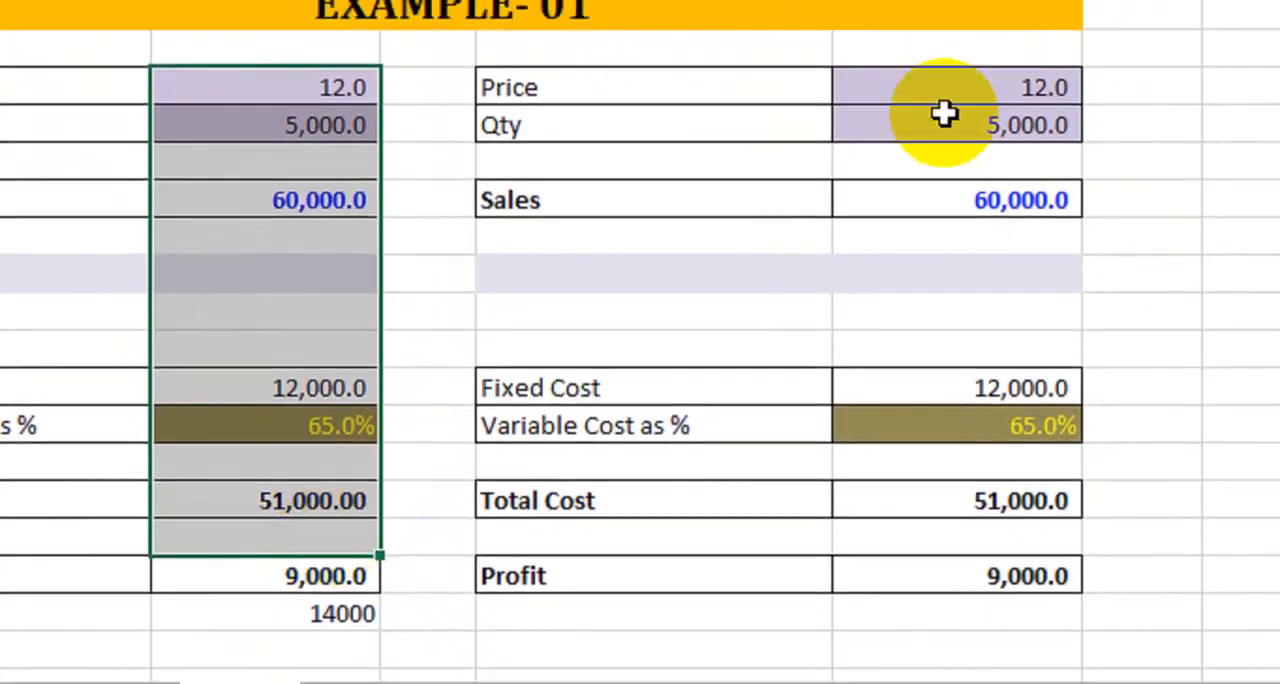
pyautogui.moveTo(945, 90); pyautogui.dragTo(923, 562)
pyautogui.click(1148, 311)
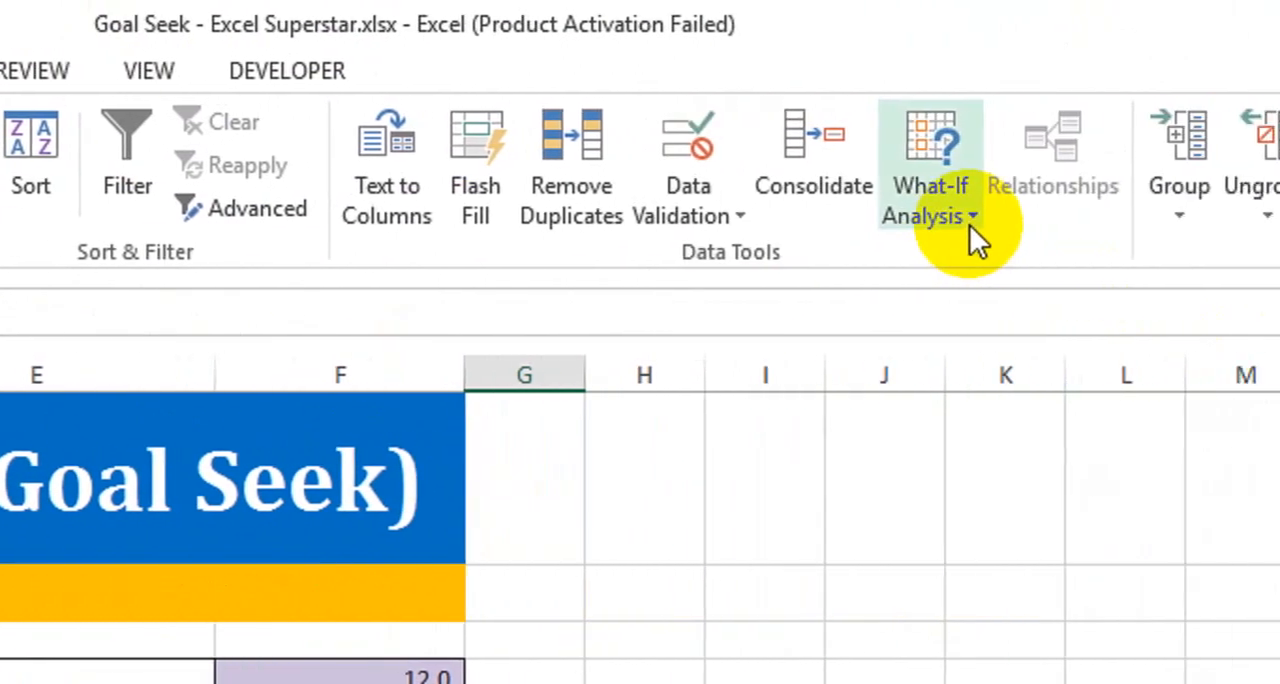
# - Start Goal Seek and set the target cell to the second table's Profit, F17
pyautogui.click(962, 225)
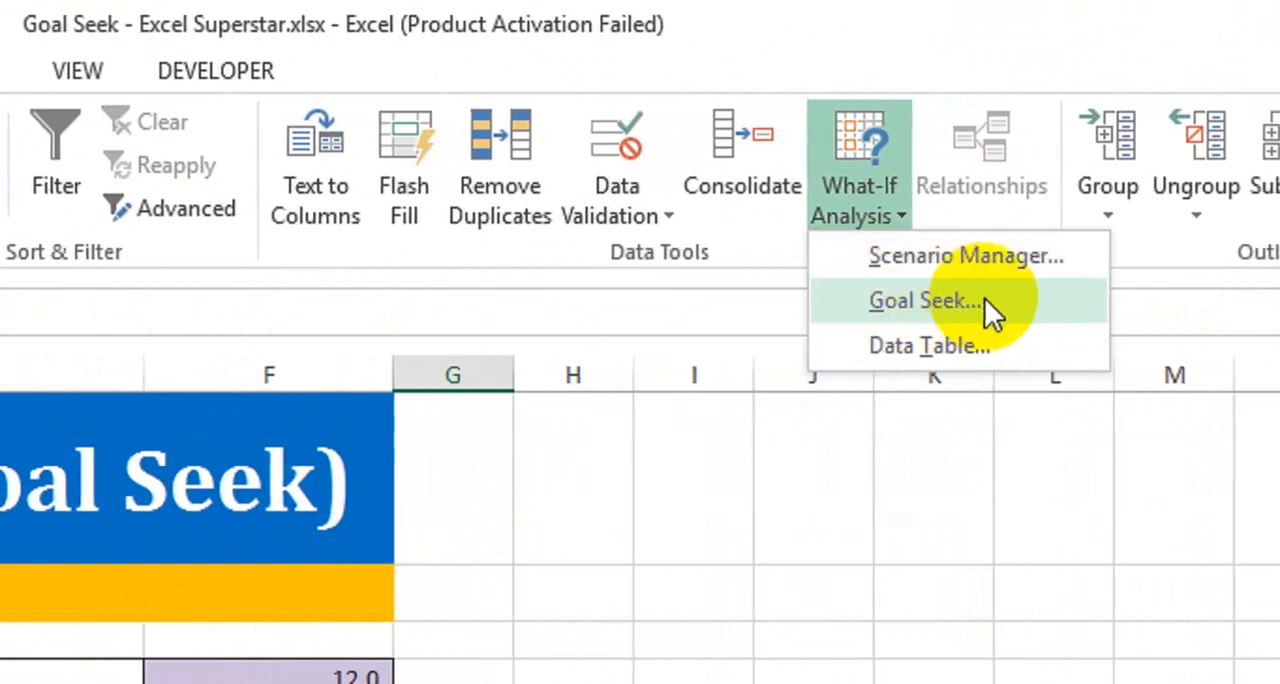
pyautogui.click(962, 298)
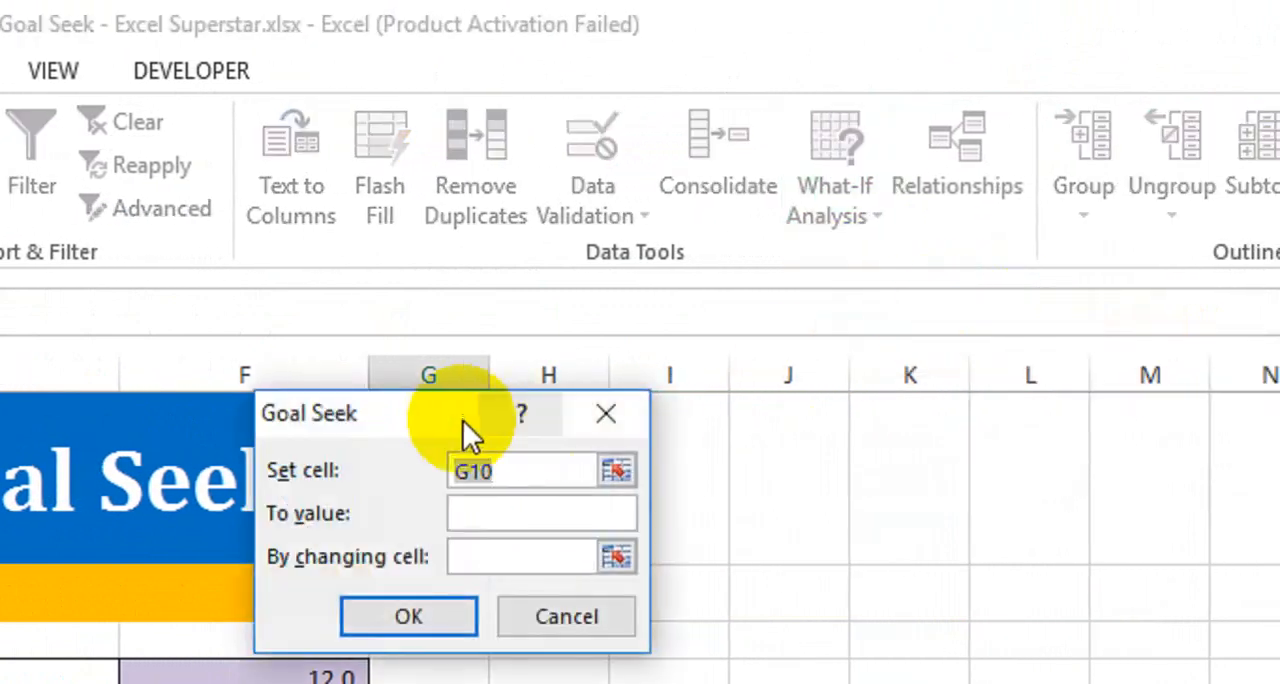
pyautogui.moveTo(466, 423); pyautogui.dragTo(701, 499)
pyautogui.moveTo(826, 549); pyautogui.dragTo(624, 549)
pyautogui.press('BackSpace')
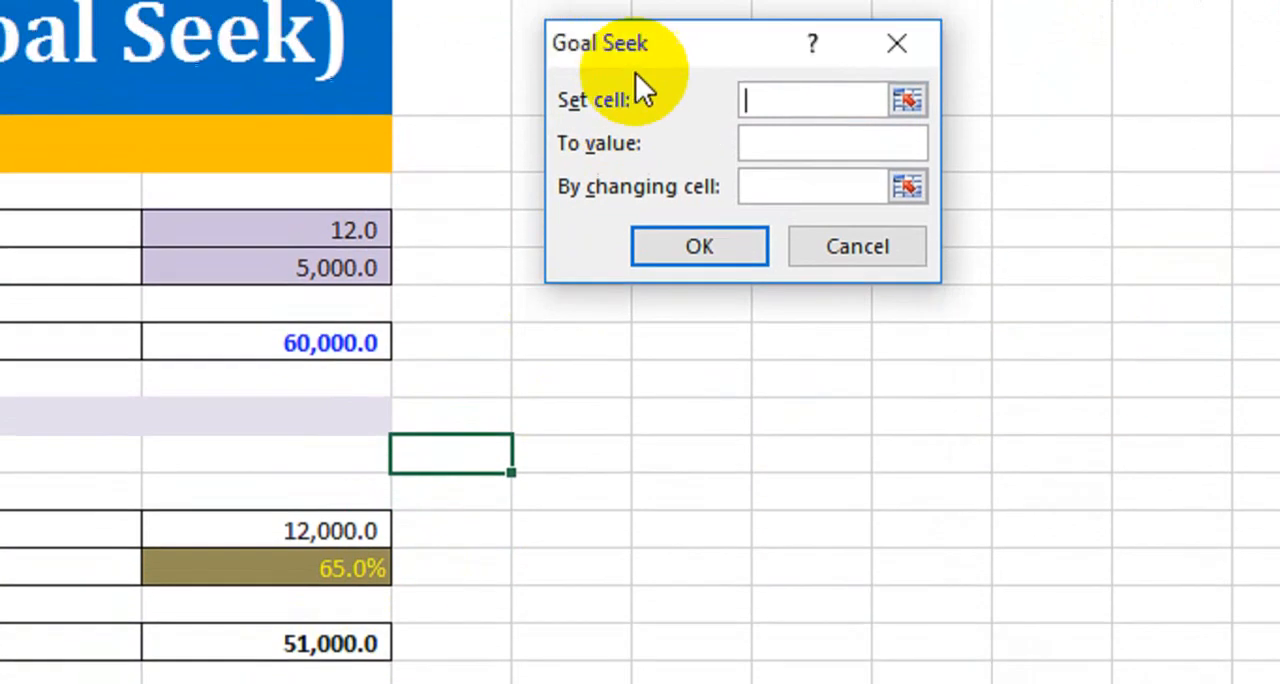
pyautogui.moveTo(612, 318); pyautogui.dragTo(578, 350)
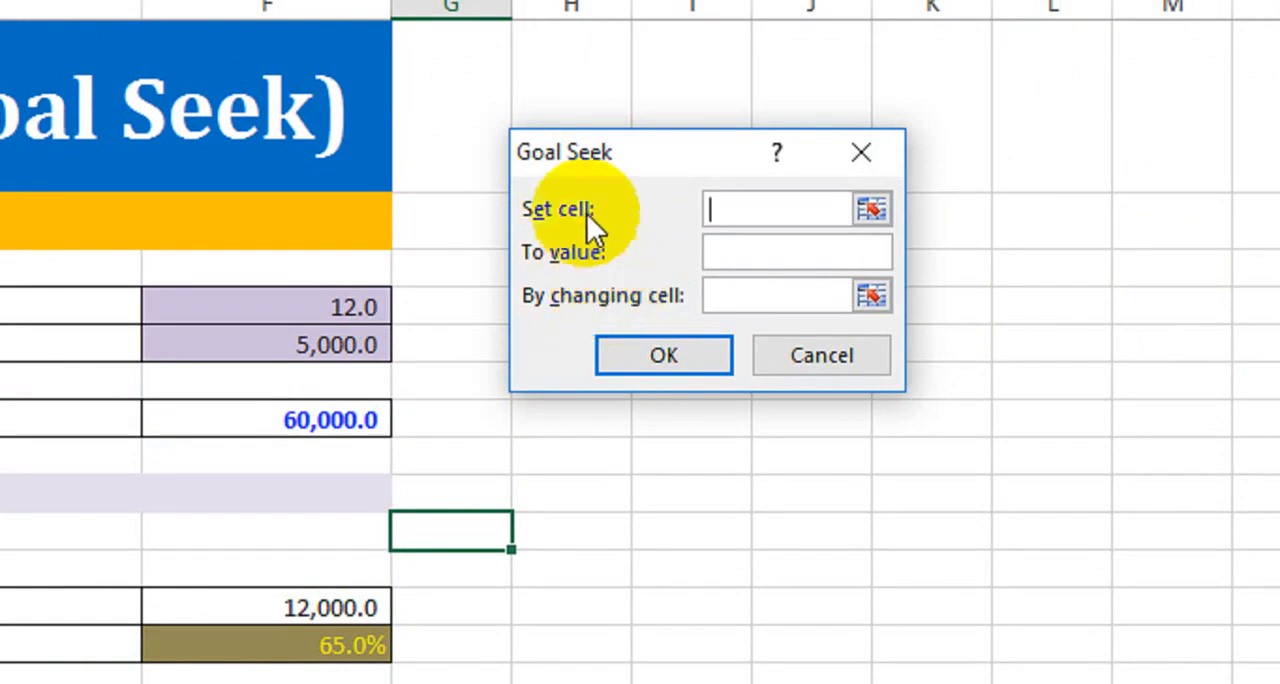
pyautogui.click(766, 209)
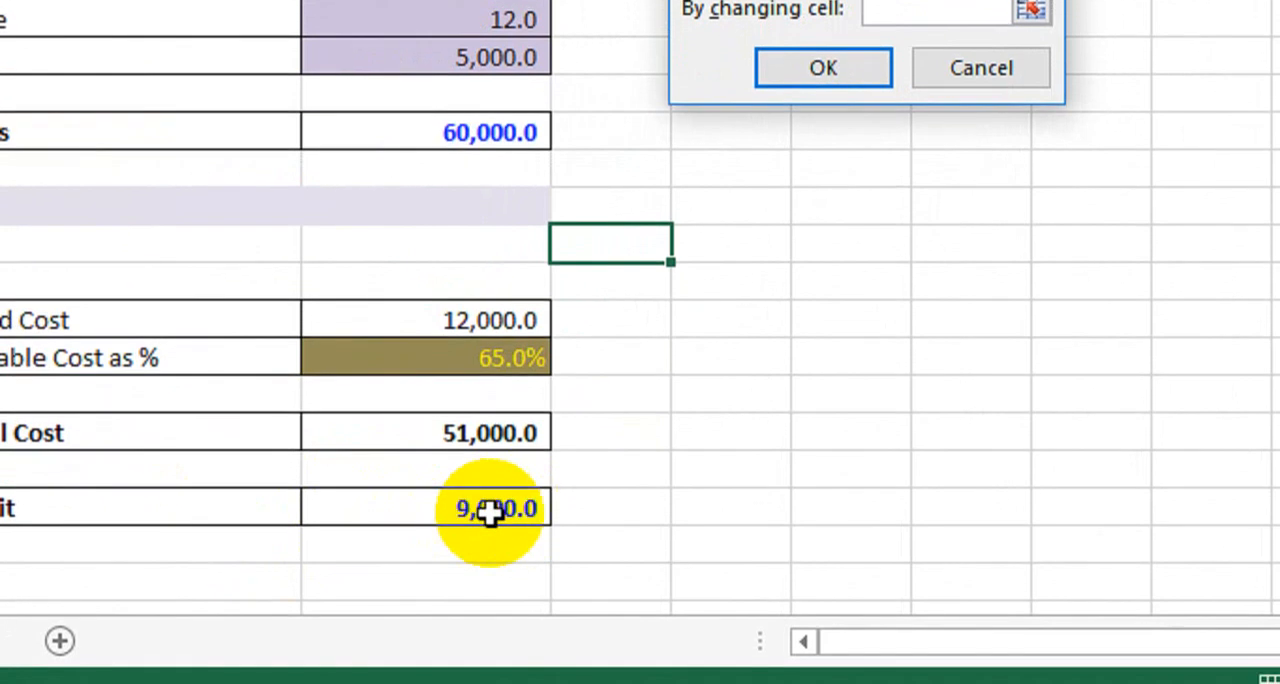
pyautogui.click(308, 658)
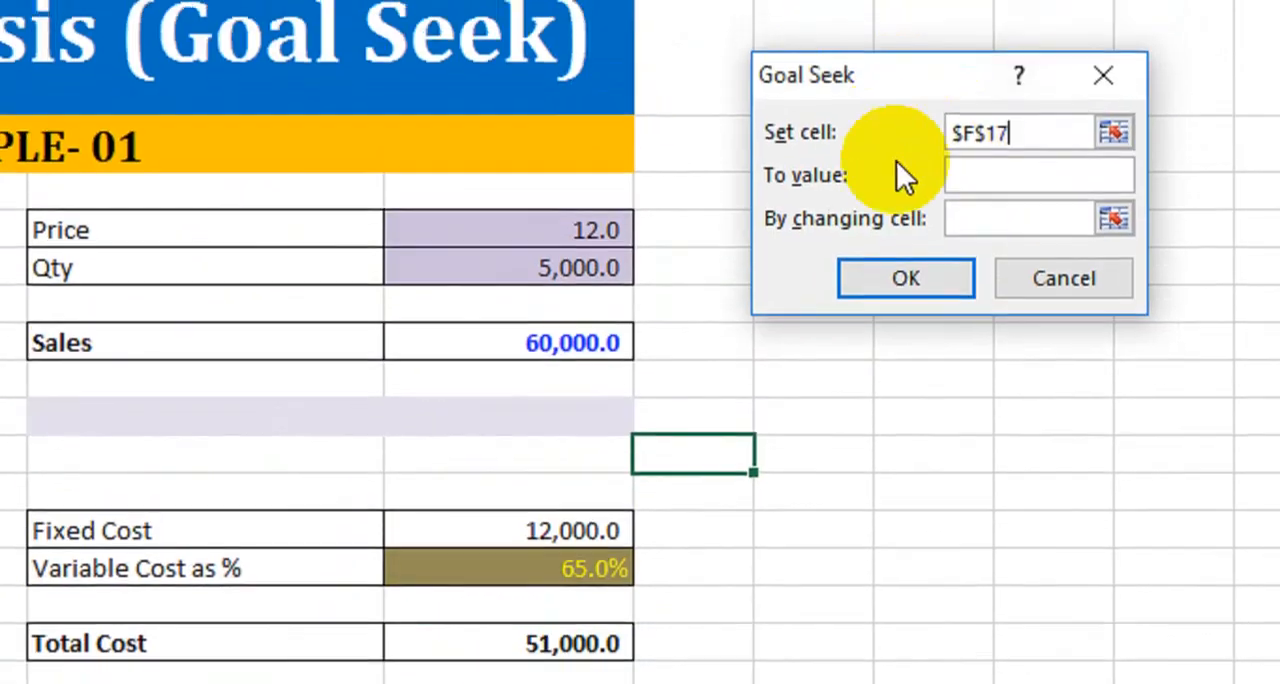
# - Run Goal Seek to a value of 14000 by changing the second table's Price in F4, and accept the solution
pyautogui.click(965, 177)
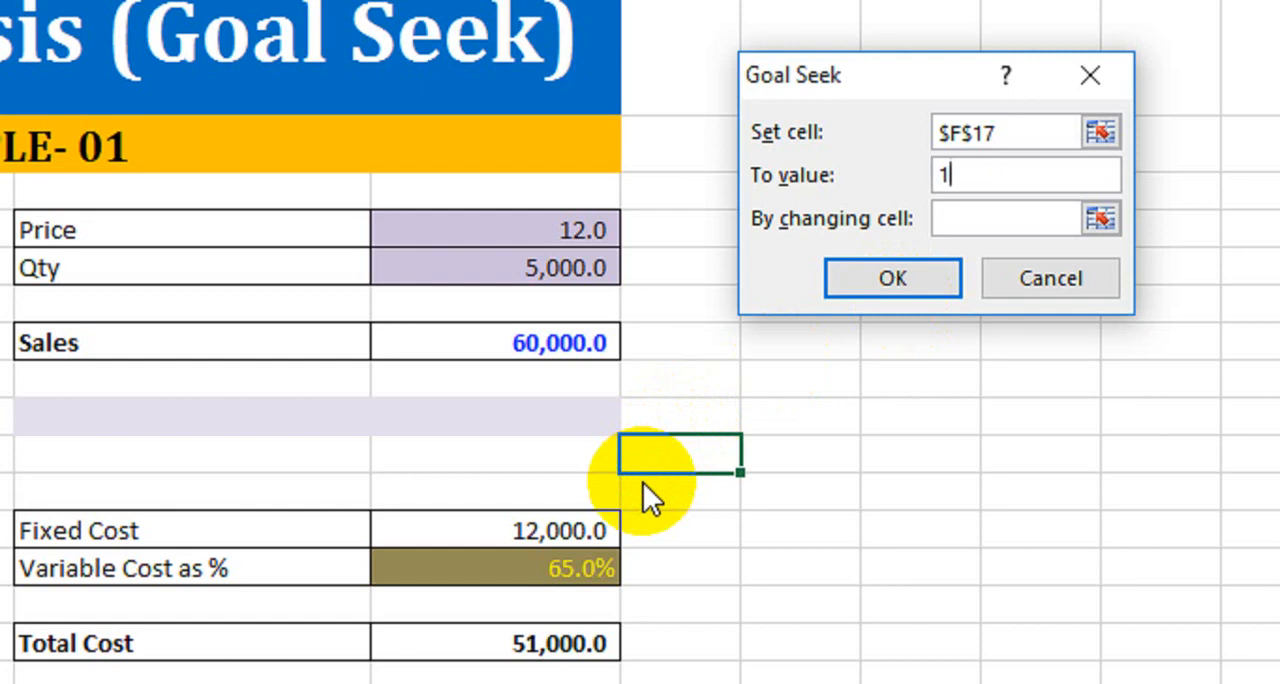
pyautogui.write('4000')
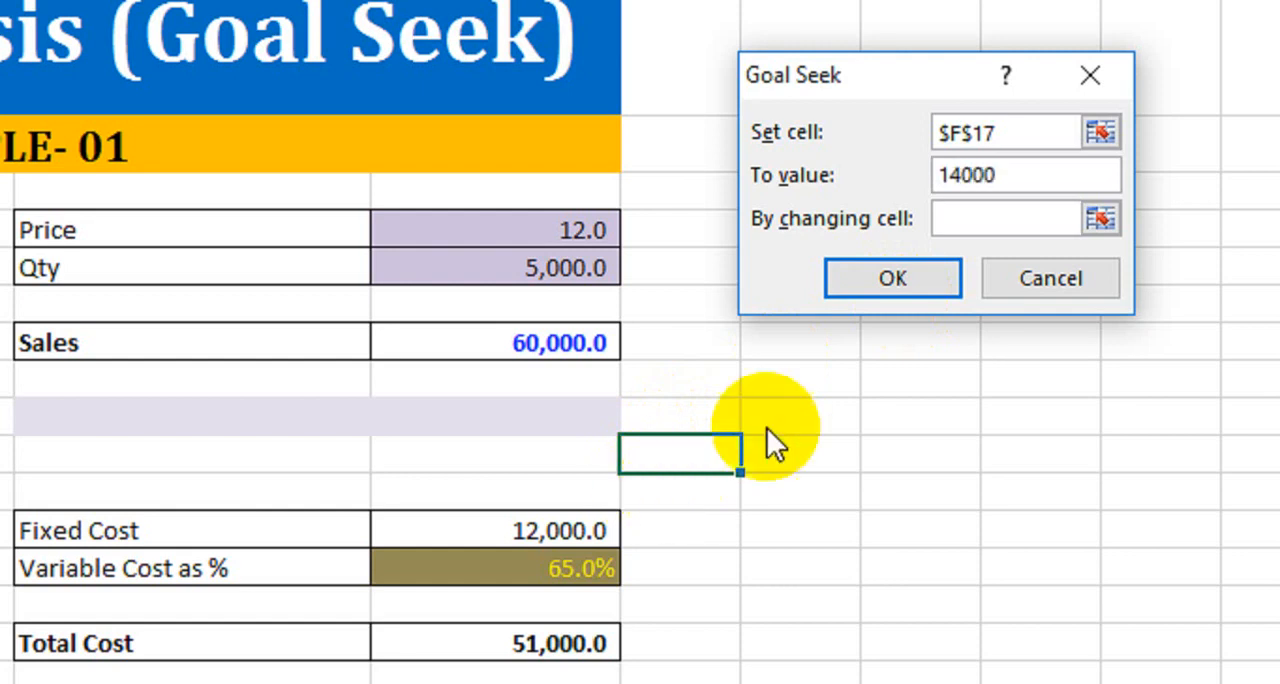
pyautogui.click(939, 220)
pyautogui.click(962, 218)
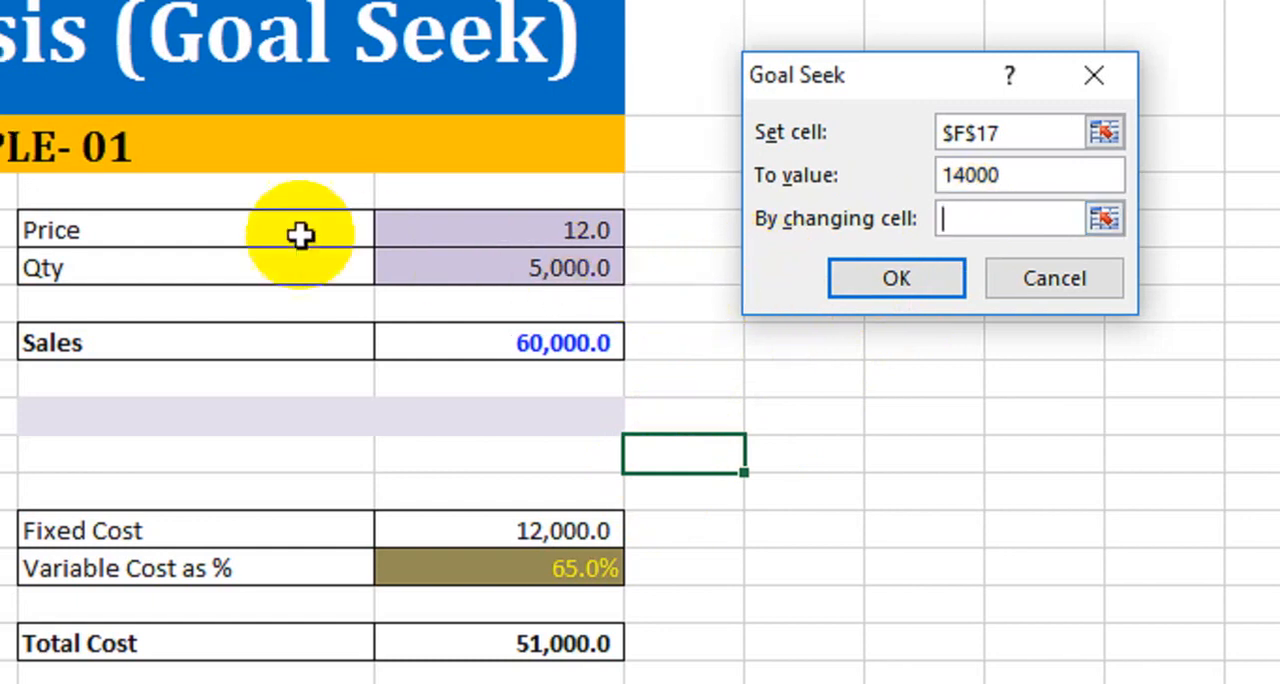
pyautogui.click(576, 234)
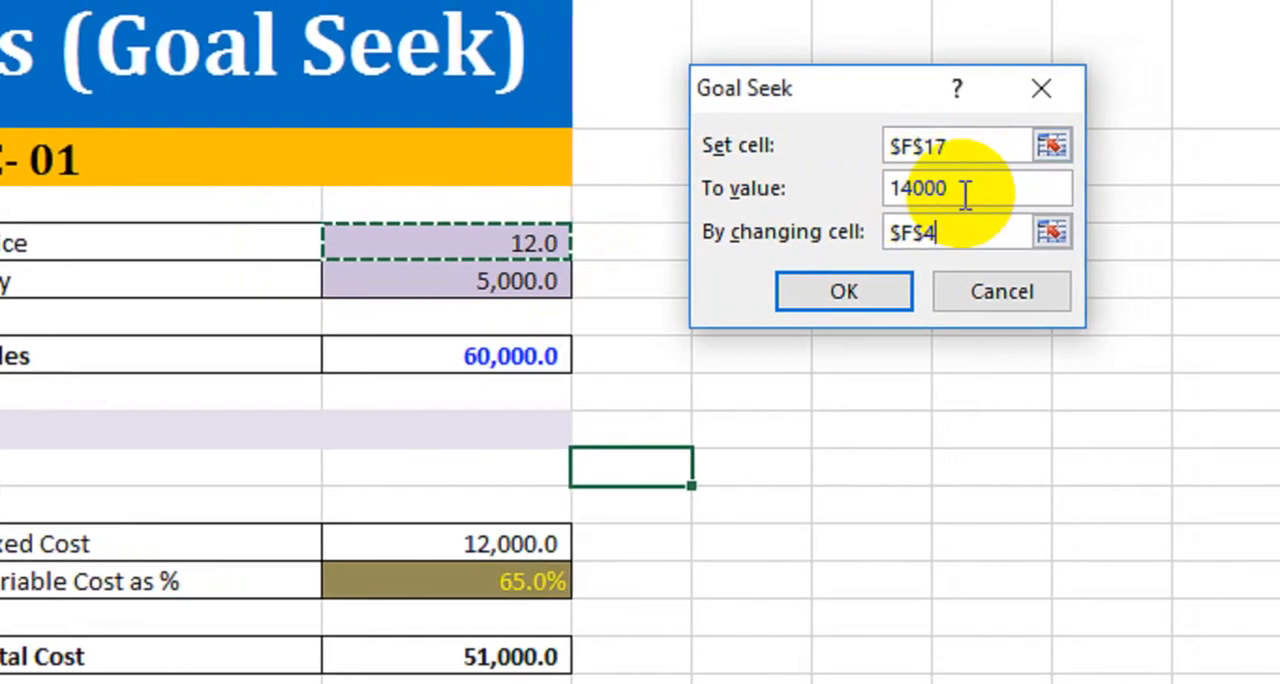
pyautogui.click(862, 294)
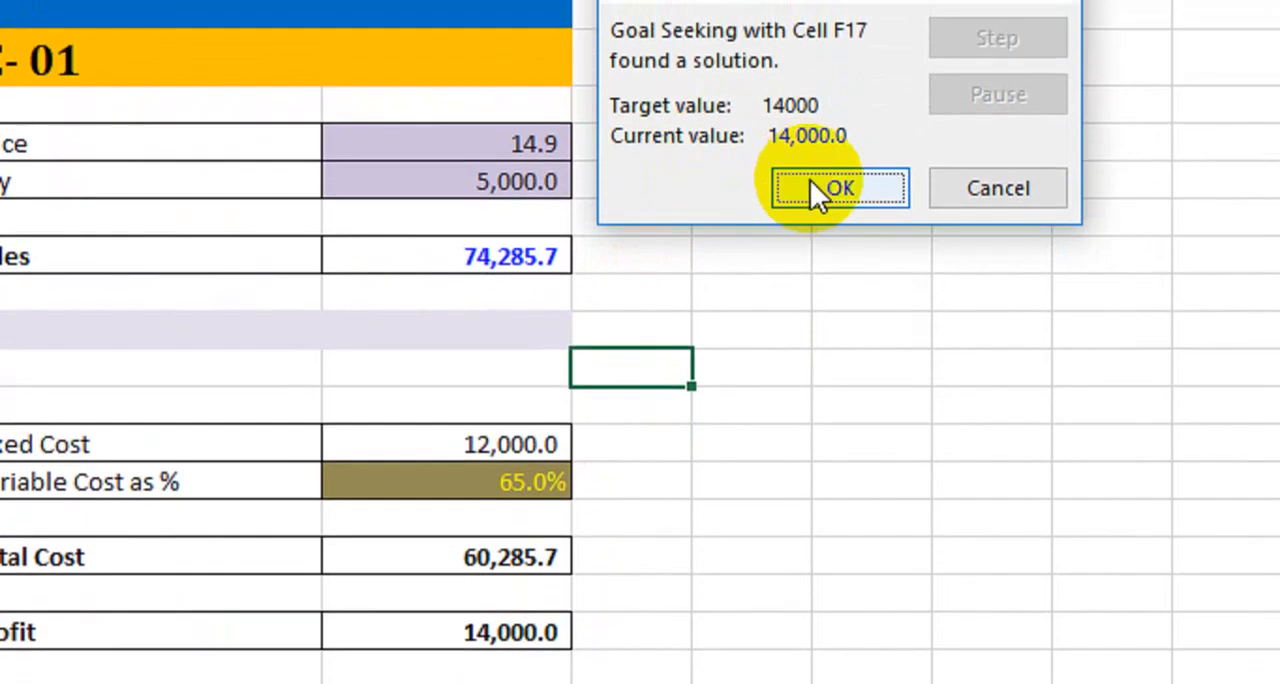
pyautogui.click(810, 186)
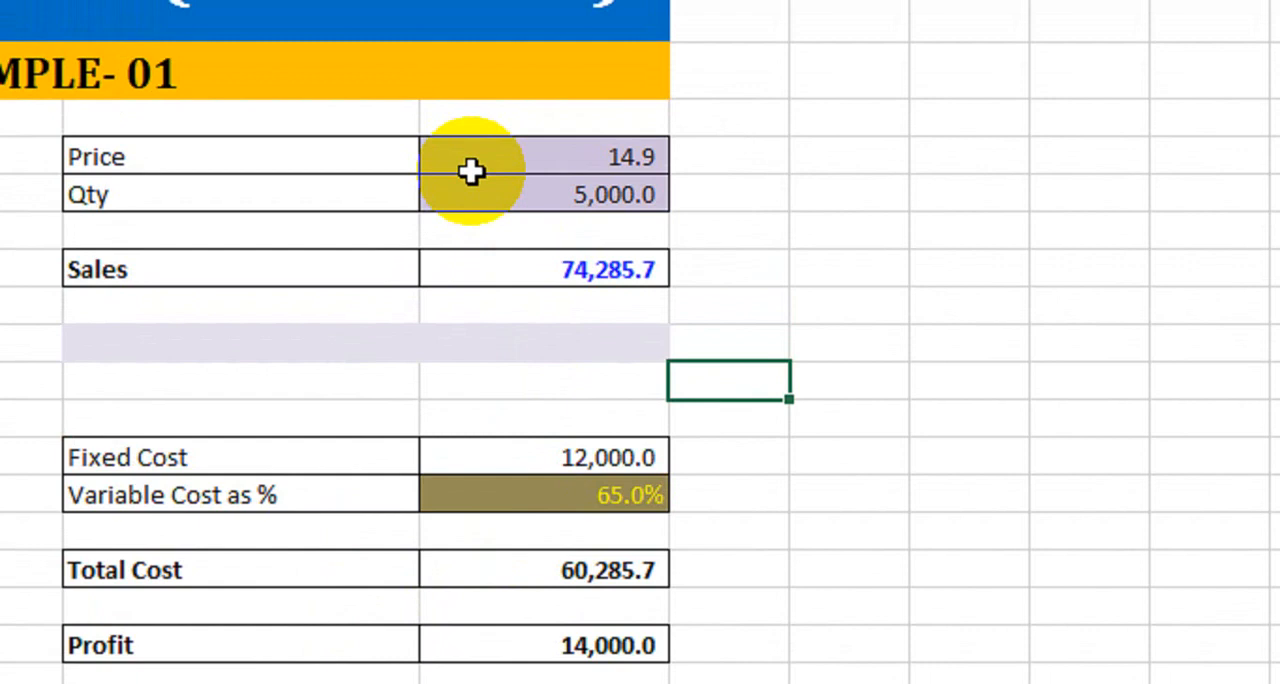
# - Try a Price of 13 in the second table and undo the stray 14 entered in its Qty cell
pyautogui.click(475, 160)
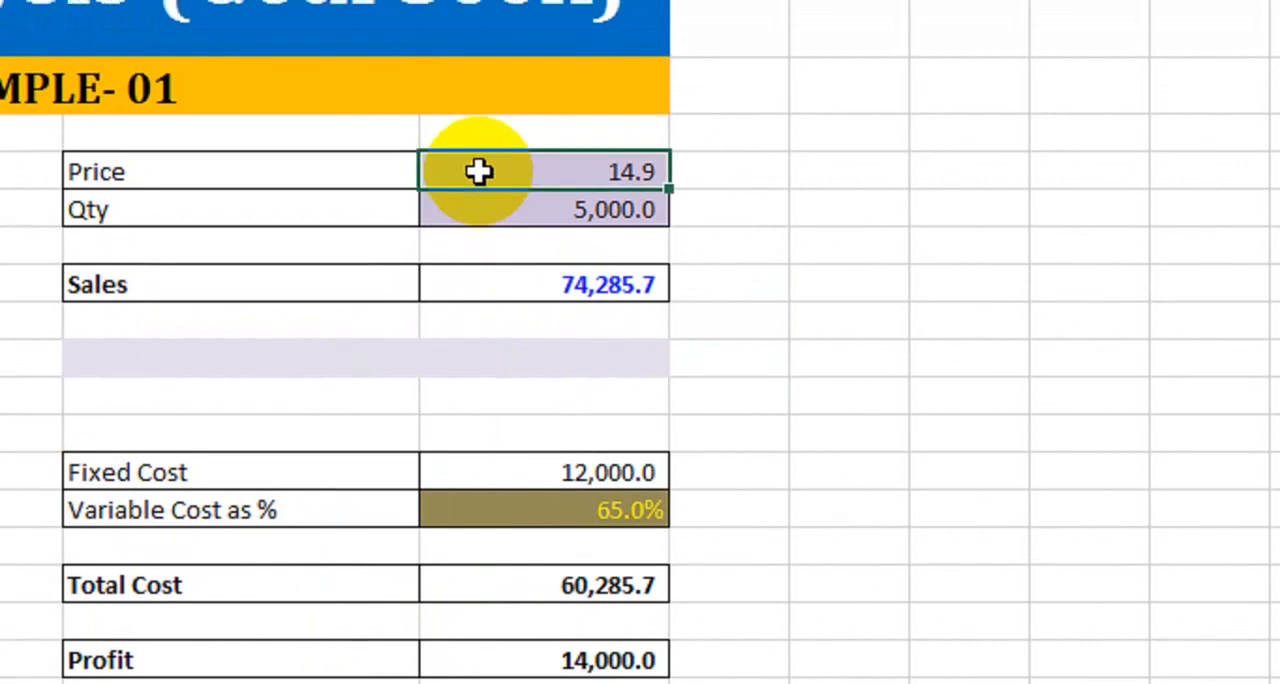
pyautogui.write('13')
pyautogui.press('Return')
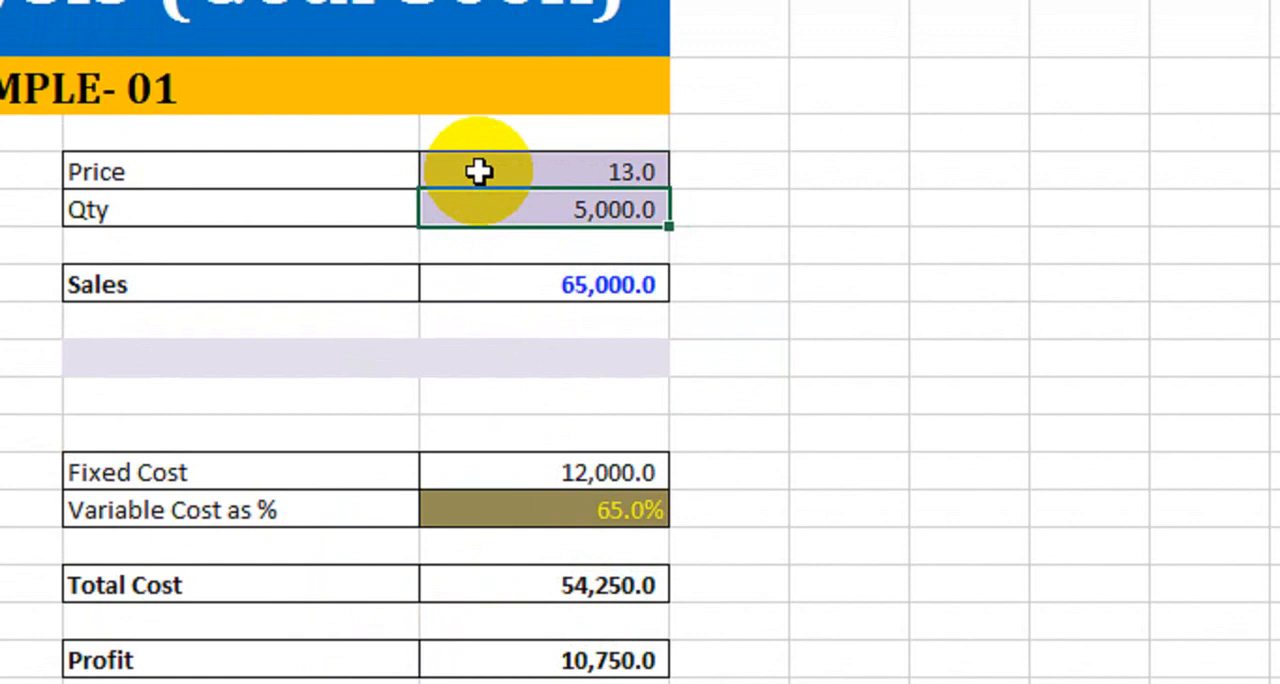
pyautogui.write('14')
pyautogui.press('Return')
pyautogui.hotkey('ctrl', 'z')
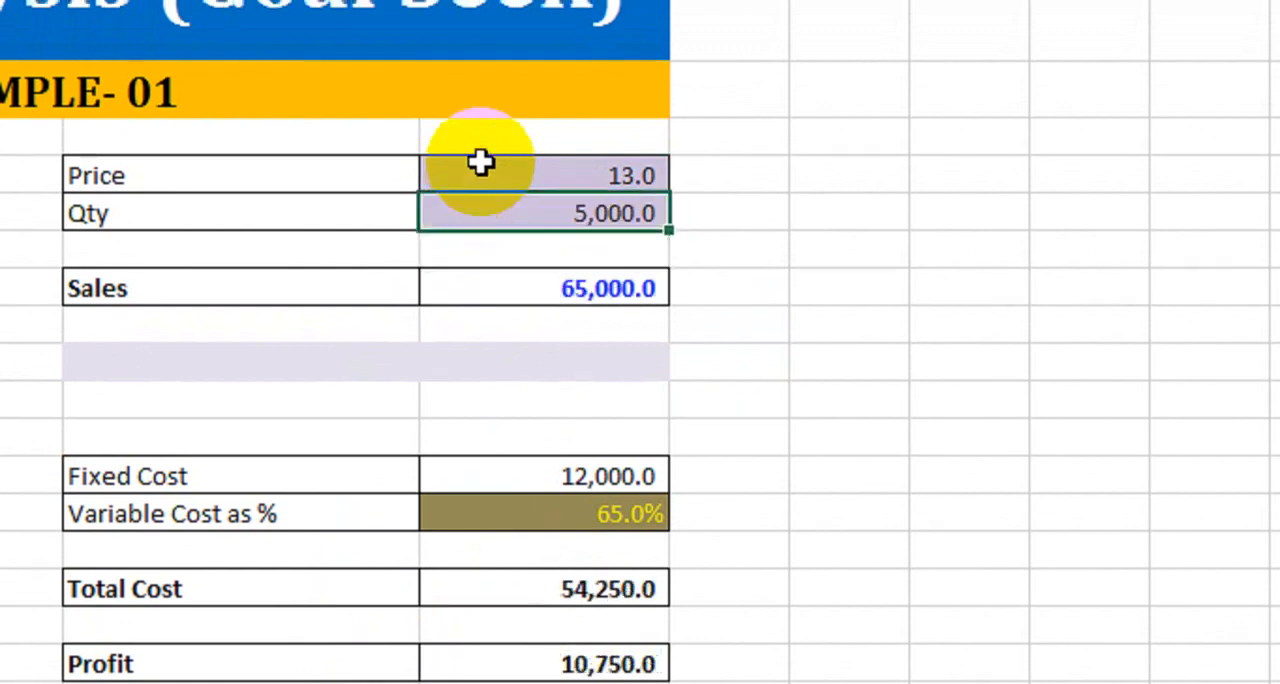
# - Test a Price of 14 in the second table, followed by a Price of 15
pyautogui.click(522, 182)
pyautogui.write('14')
pyautogui.press('Return')
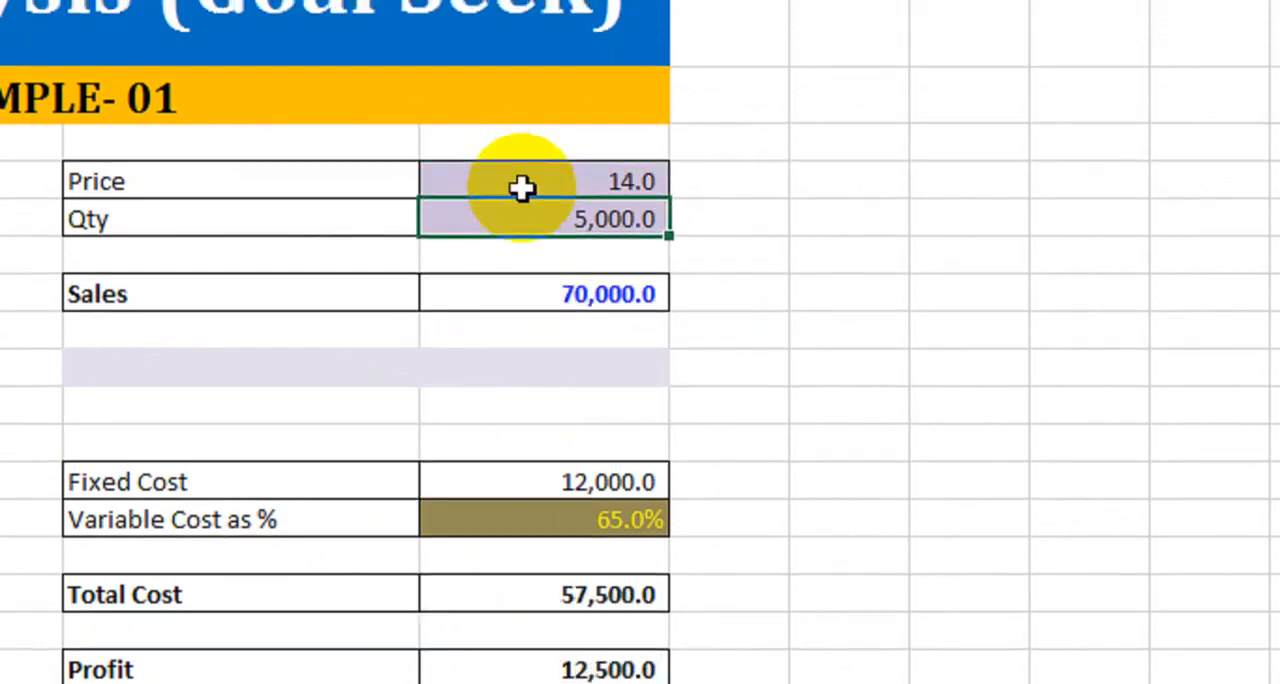
pyautogui.click(522, 187)
pyautogui.write('15')
pyautogui.press('Return')
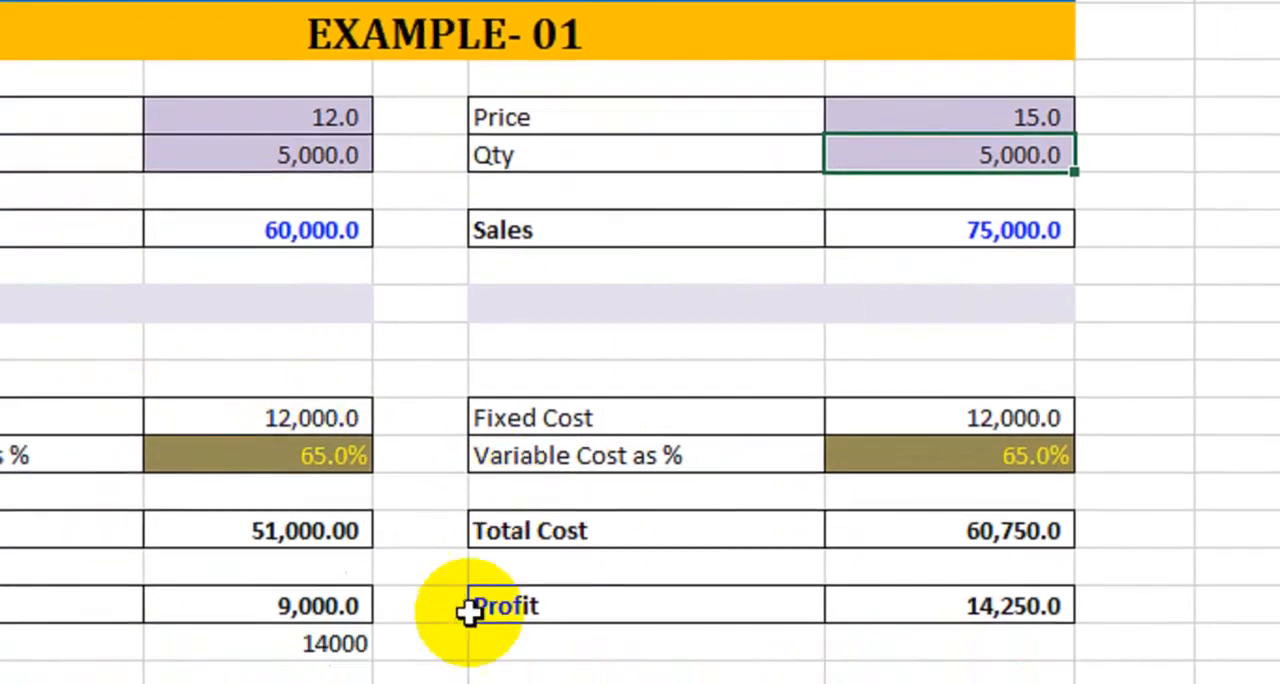
# - Compare the two loan tables in Example-02, from Loan Amt. Rs. down to the EMI (Rs.) solution rows
pyautogui.click(434, 547)
pyautogui.press('Down')
pyautogui.press('Down')
pyautogui.press('Down')
pyautogui.press('Down')
pyautogui.press('Down')
pyautogui.press('Down')
pyautogui.press('Down')
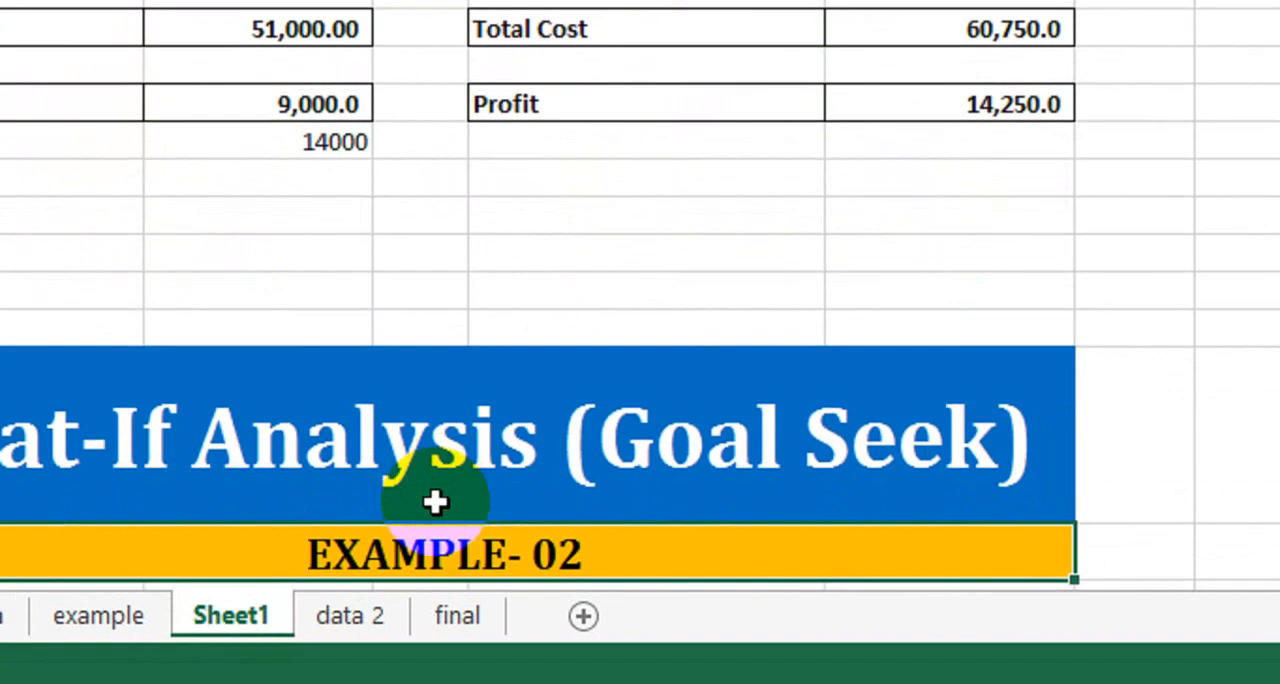
pyautogui.press('Down')
pyautogui.press('Down')
pyautogui.press('Down')
pyautogui.press('Down')
pyautogui.press('Down')
pyautogui.press('Down')
pyautogui.press('Down')
pyautogui.press('Down')
pyautogui.press('Down')
pyautogui.press('Down')
pyautogui.press('Down')
pyautogui.press('Down')
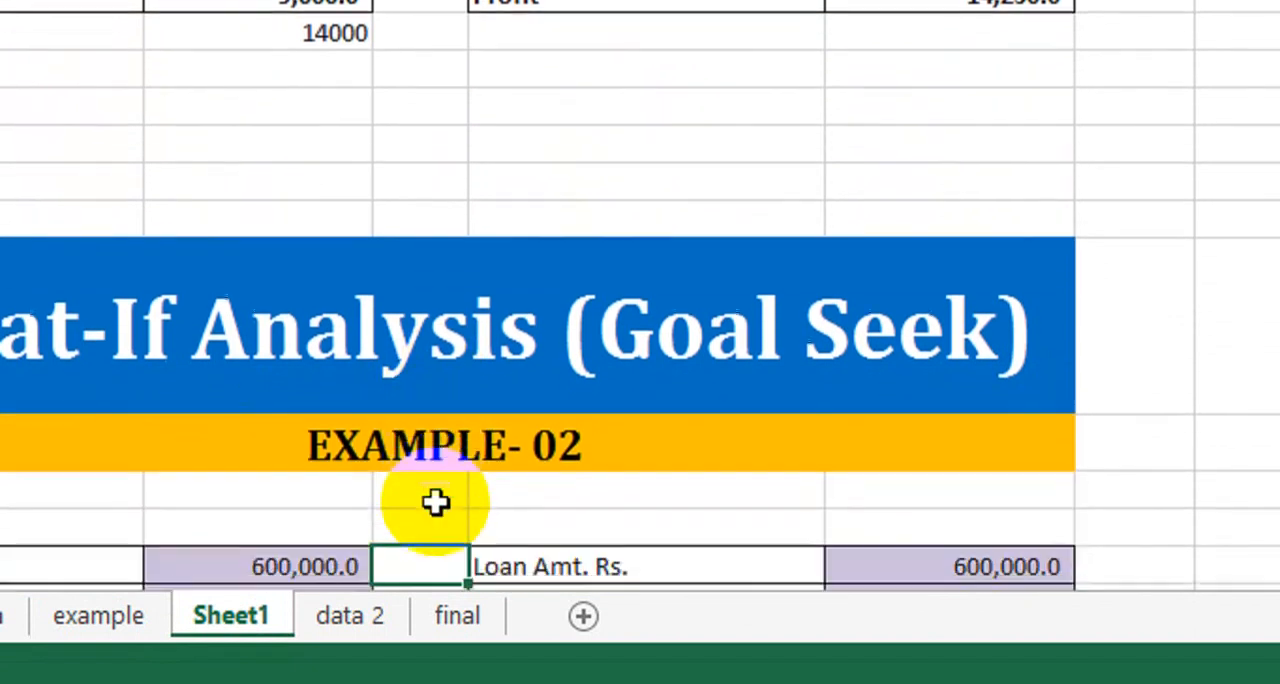
pyautogui.press('Down')
pyautogui.press('Down')
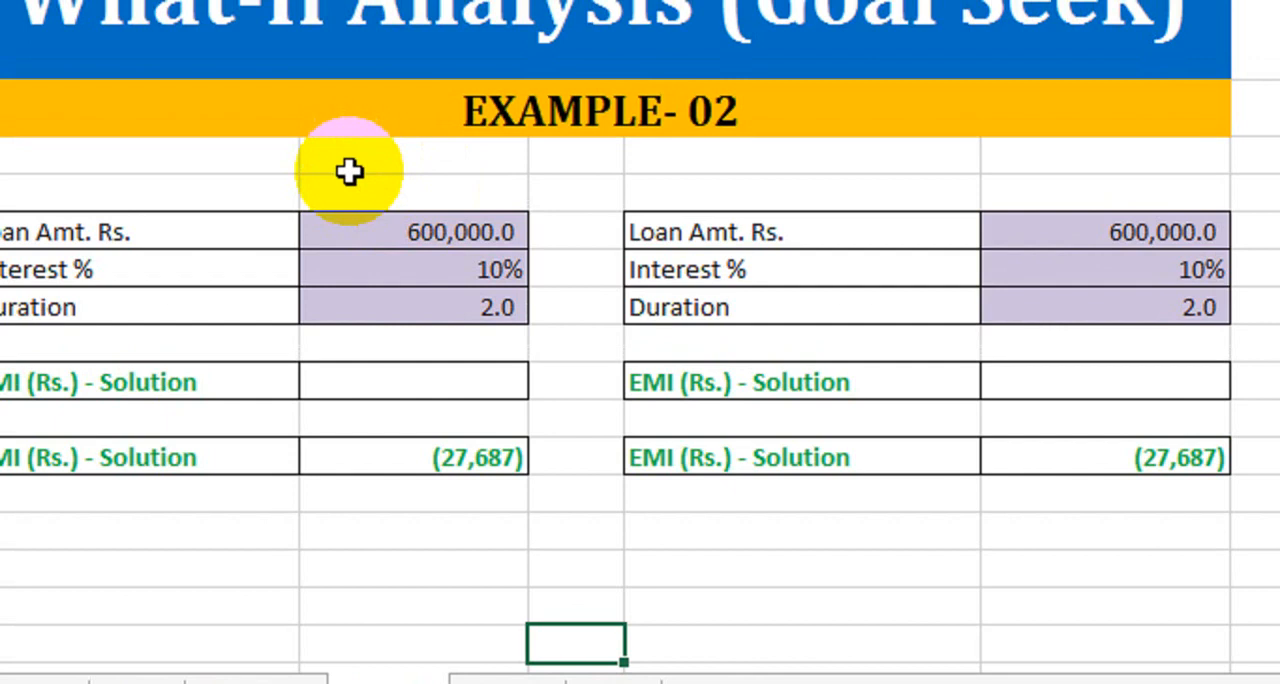
pyautogui.moveTo(165, 226); pyautogui.dragTo(430, 457)
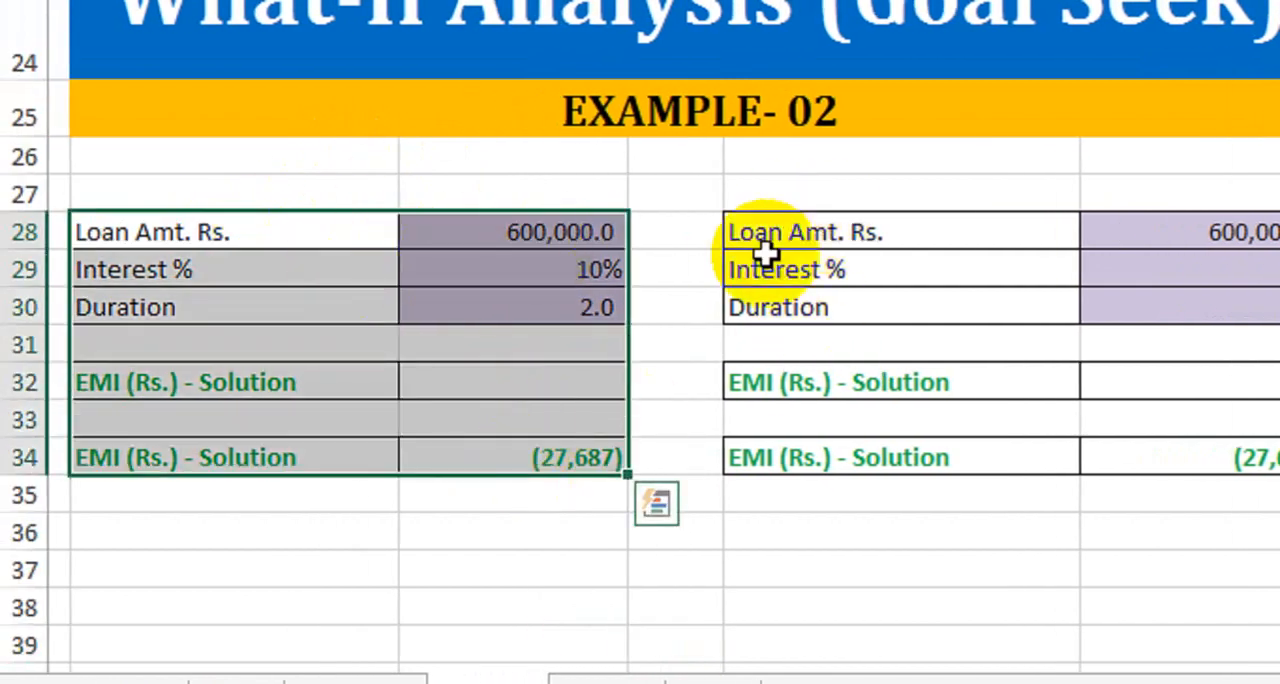
pyautogui.moveTo(950, 238); pyautogui.dragTo(1205, 452)
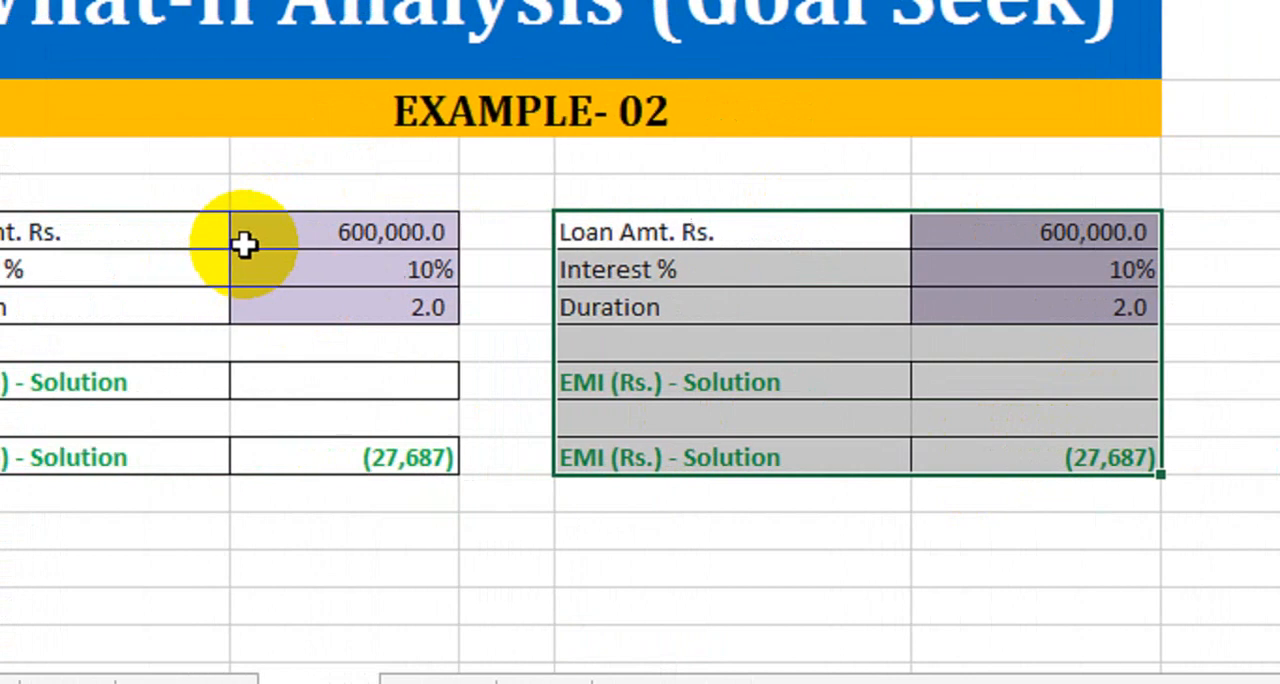
pyautogui.moveTo(245, 245); pyautogui.dragTo(301, 457)
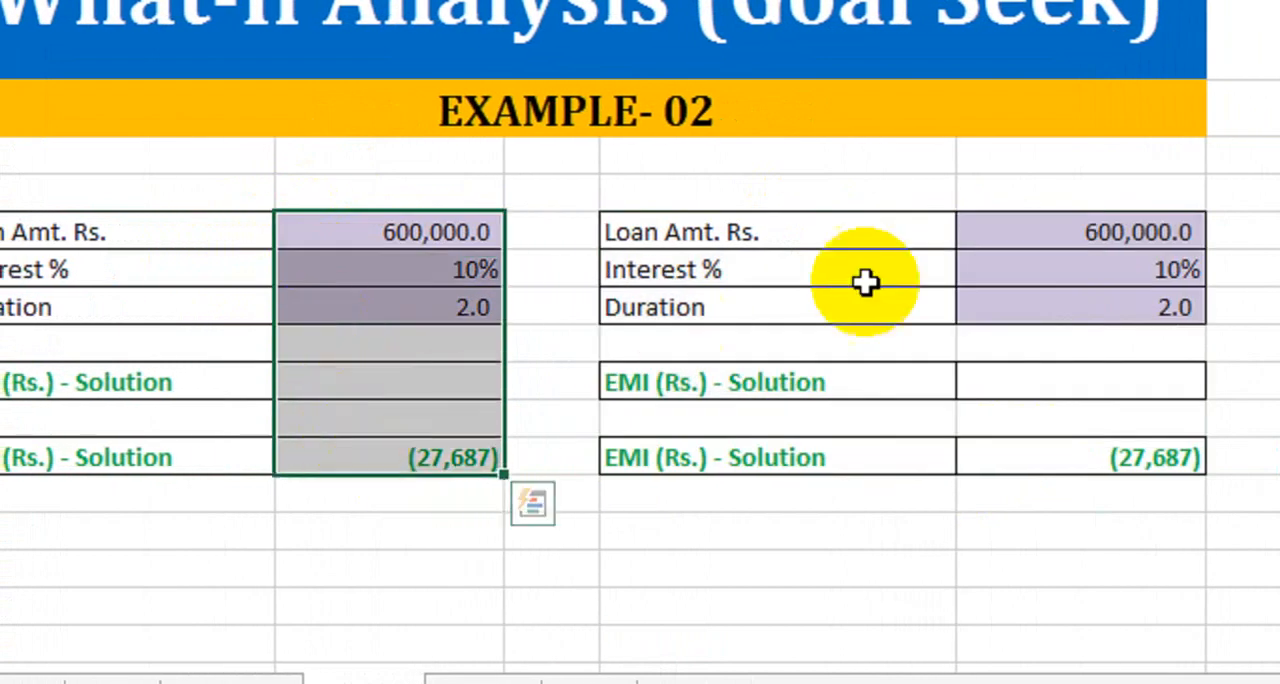
pyautogui.click(960, 232)
pyautogui.moveTo(992, 297); pyautogui.dragTo(1016, 452)
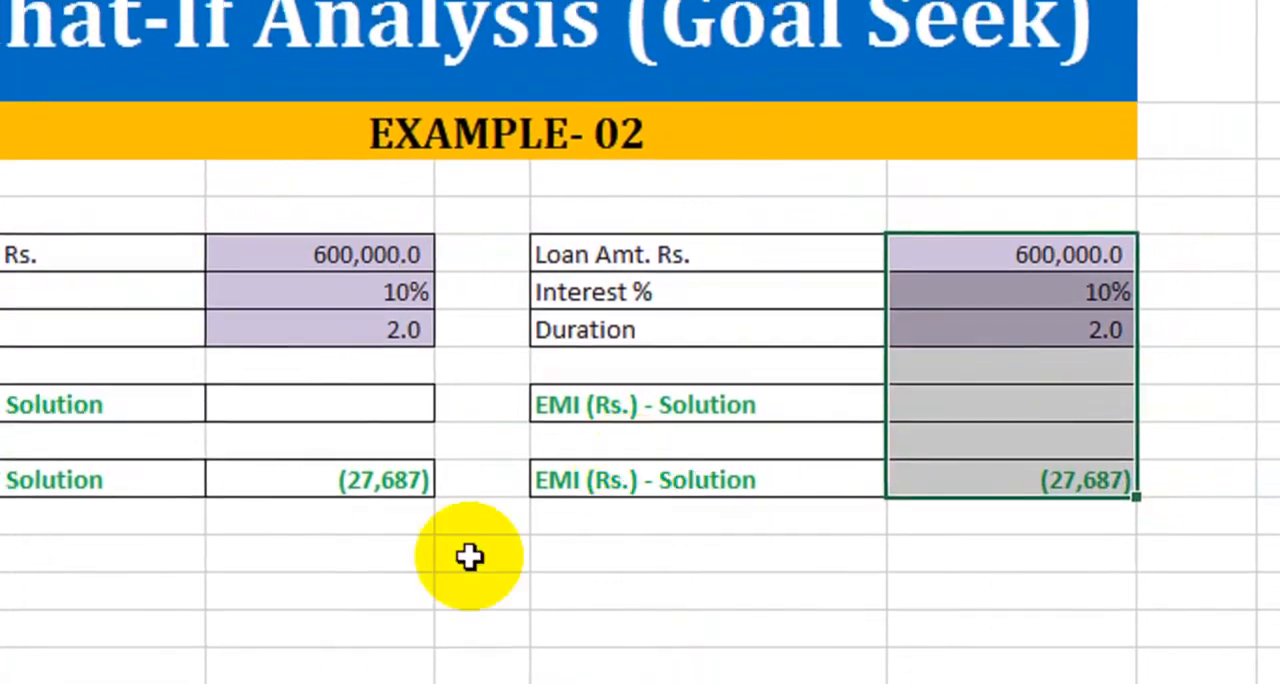
# - Inspect the PMT formula behind the first loan table's EMI solution in C34
pyautogui.click(358, 573)
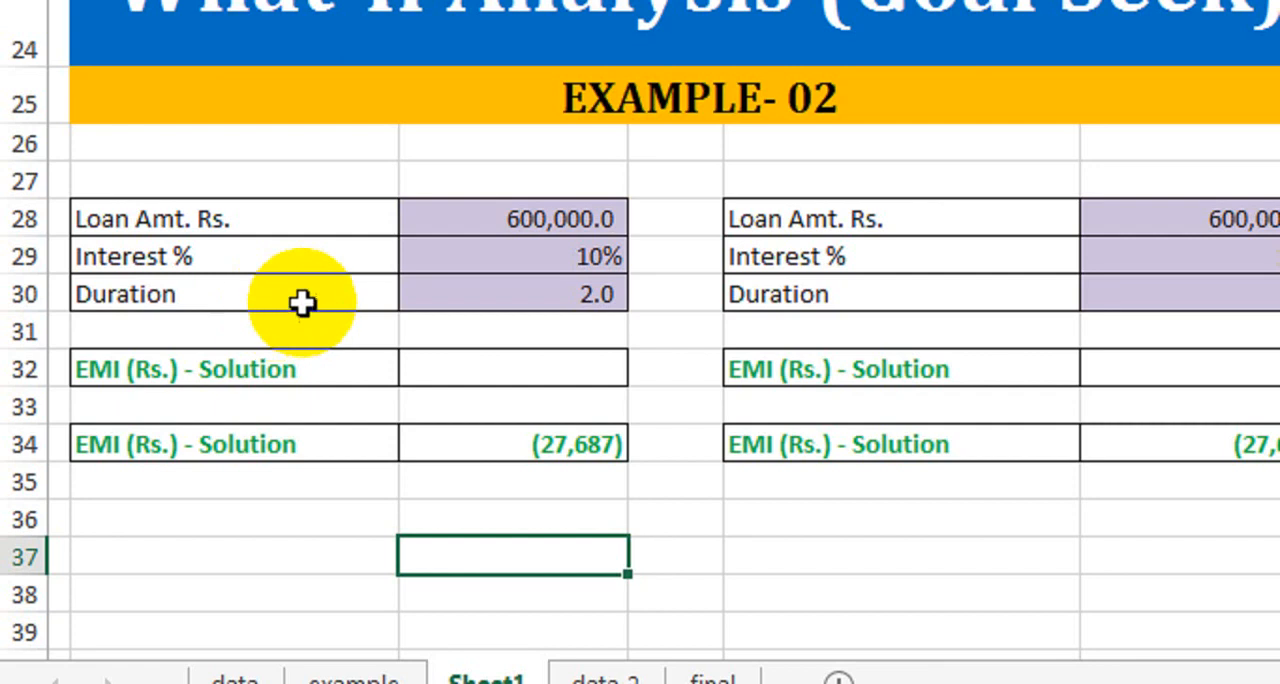
pyautogui.doubleClick(490, 442)
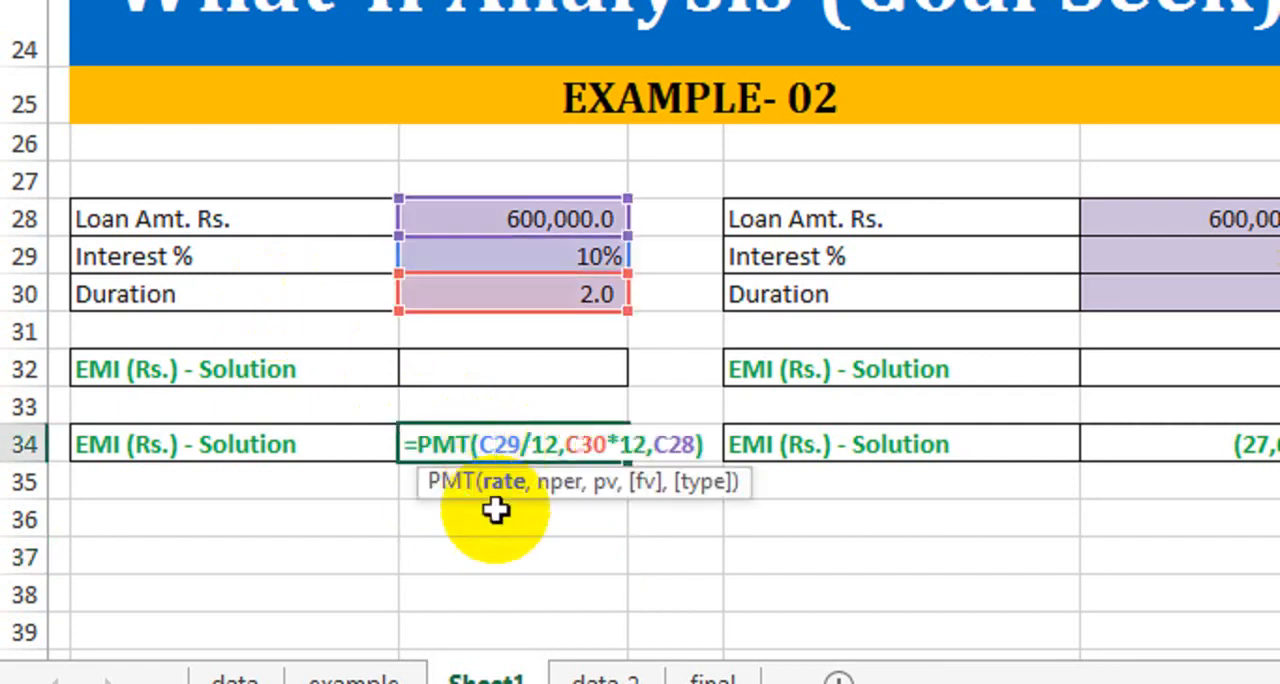
pyautogui.press('Return')
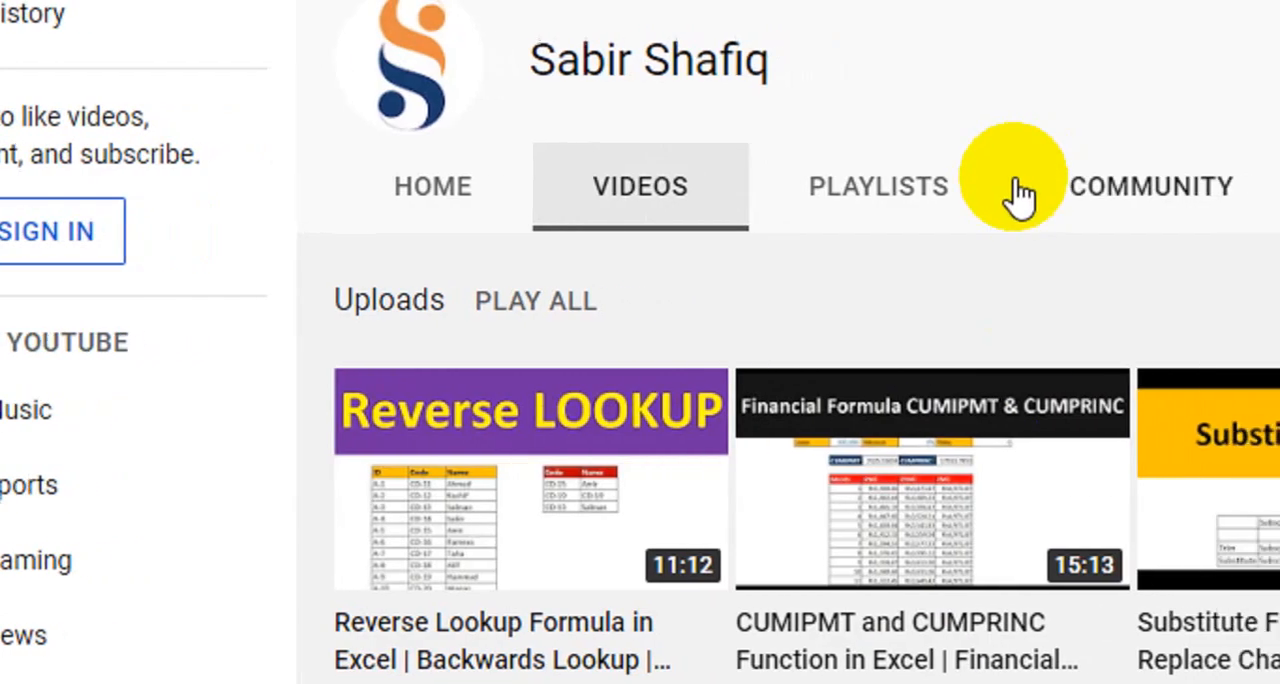
# - Calculate the first loan table's EMI in C32 with the formula =PMT(C29/12,C30*12,C28)
pyautogui.moveTo(1067, 500)
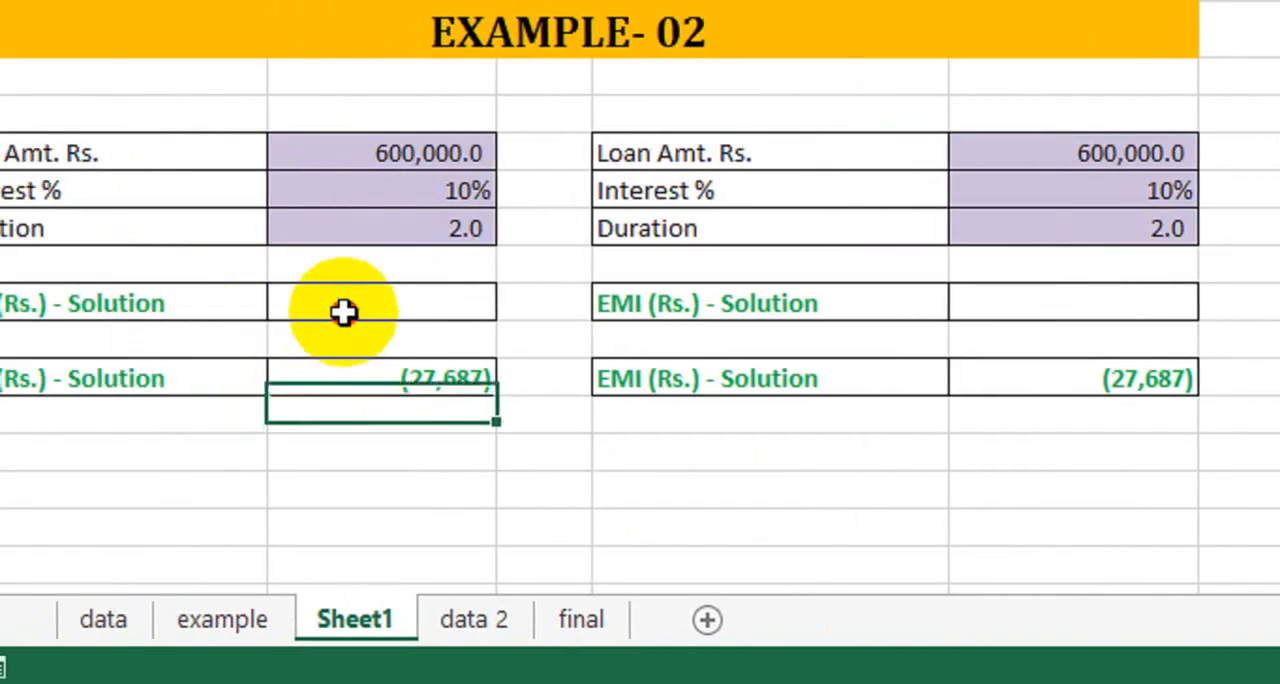
pyautogui.click(200, 300)
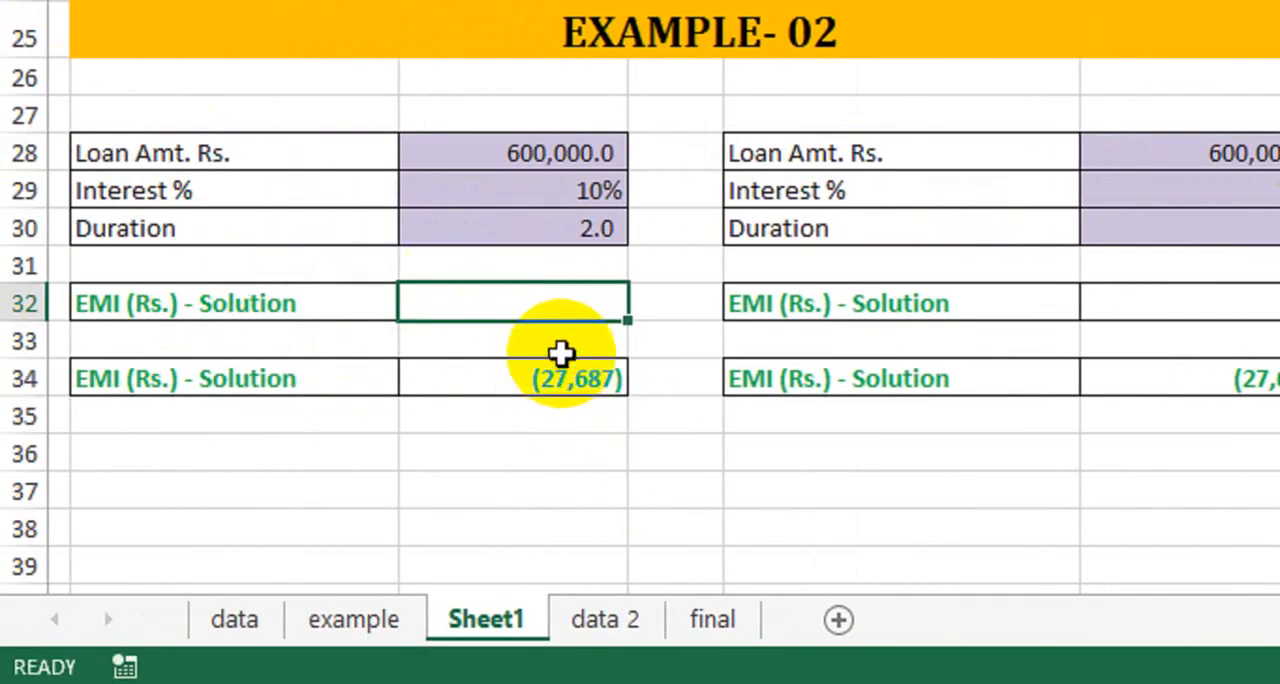
pyautogui.write('=')
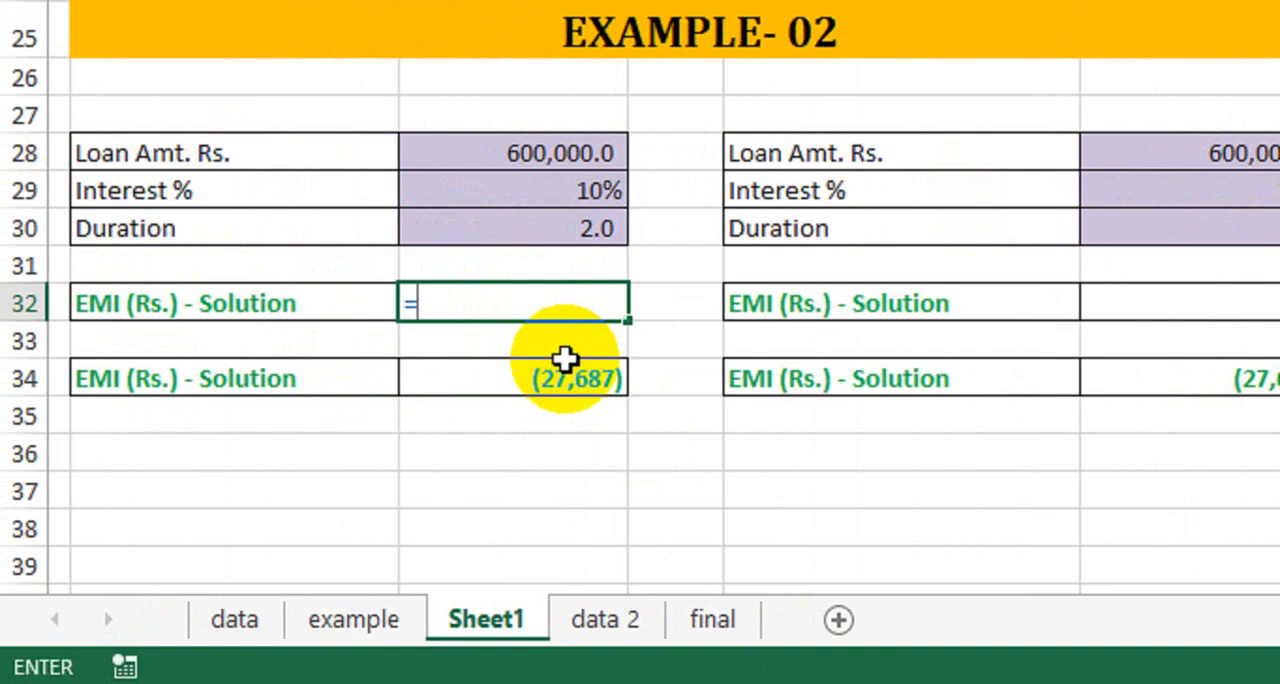
pyautogui.write('pmt')
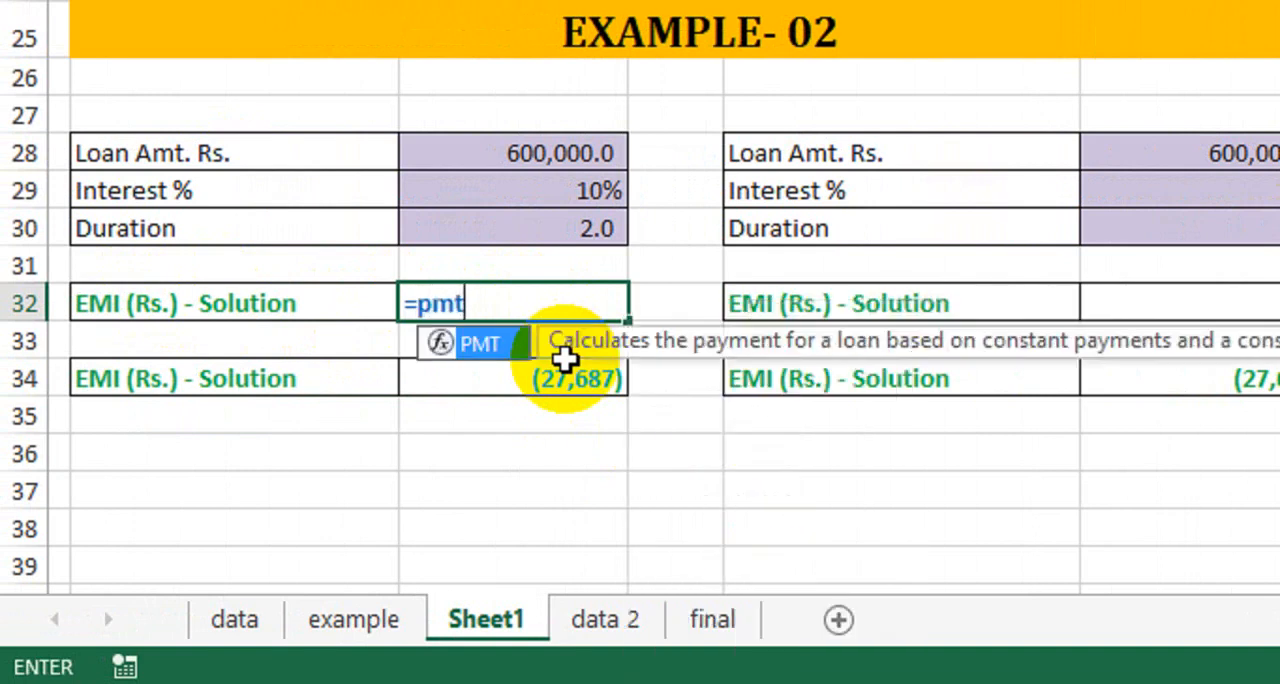
pyautogui.press('Tab')
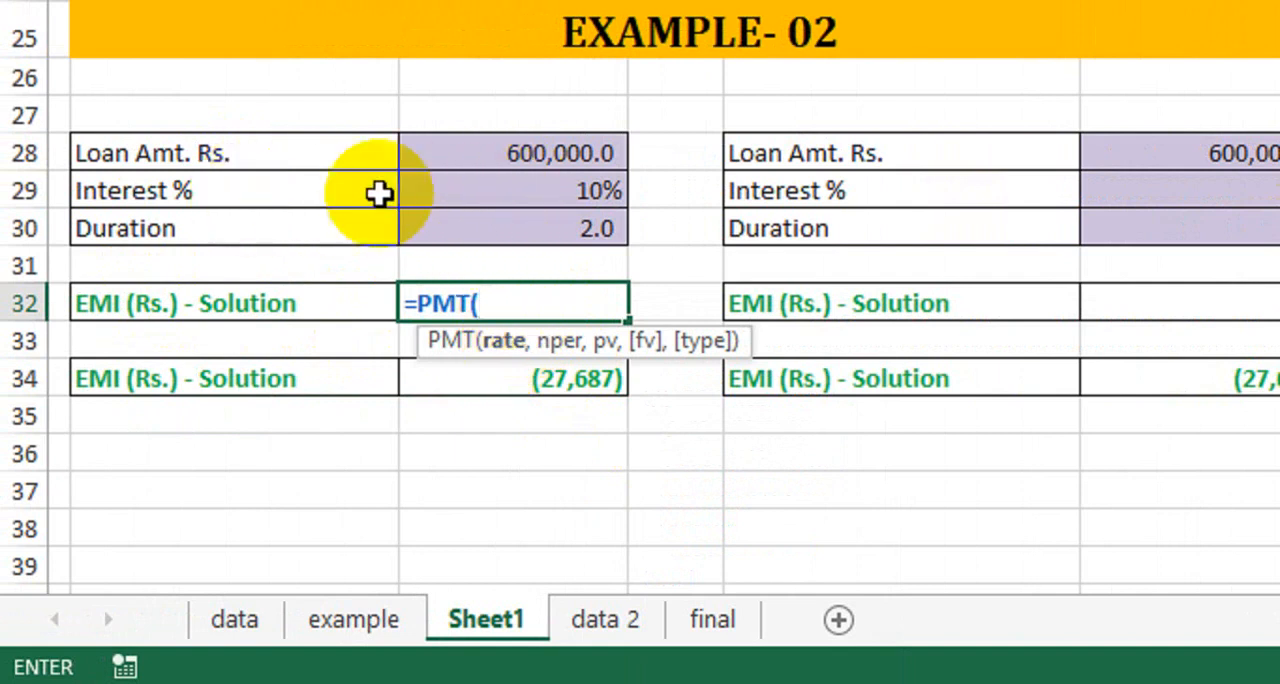
pyautogui.click(470, 190)
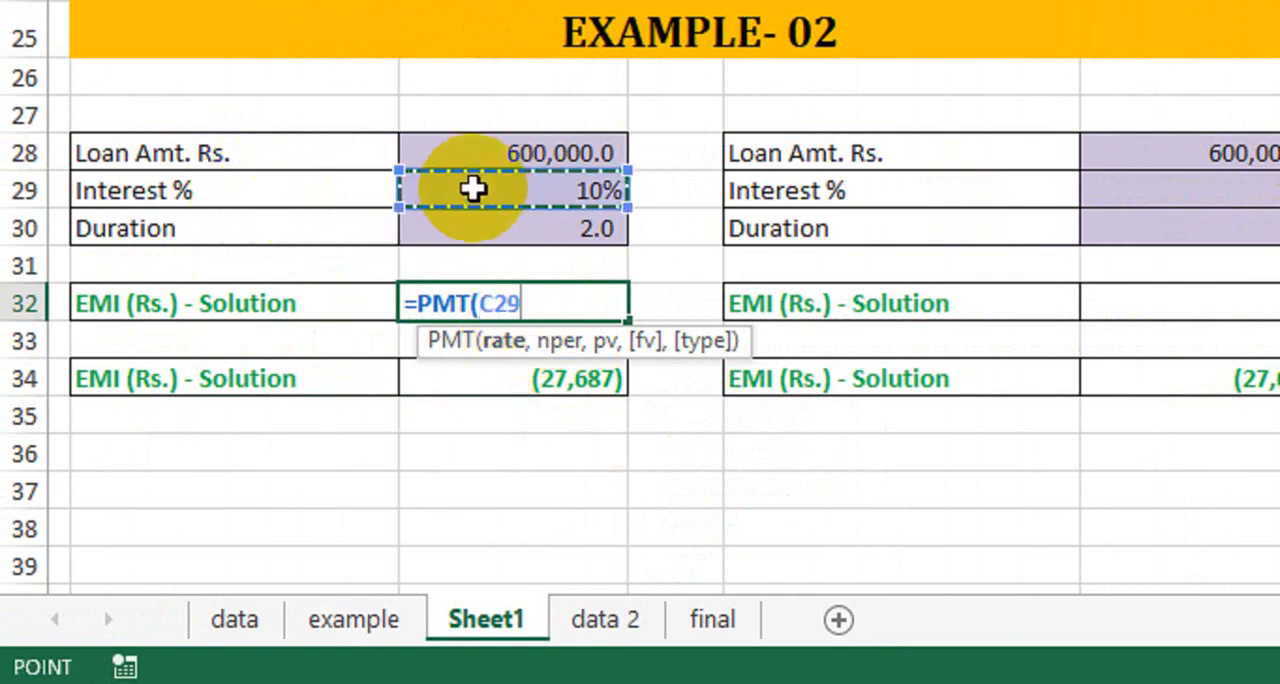
pyautogui.write('/12,')
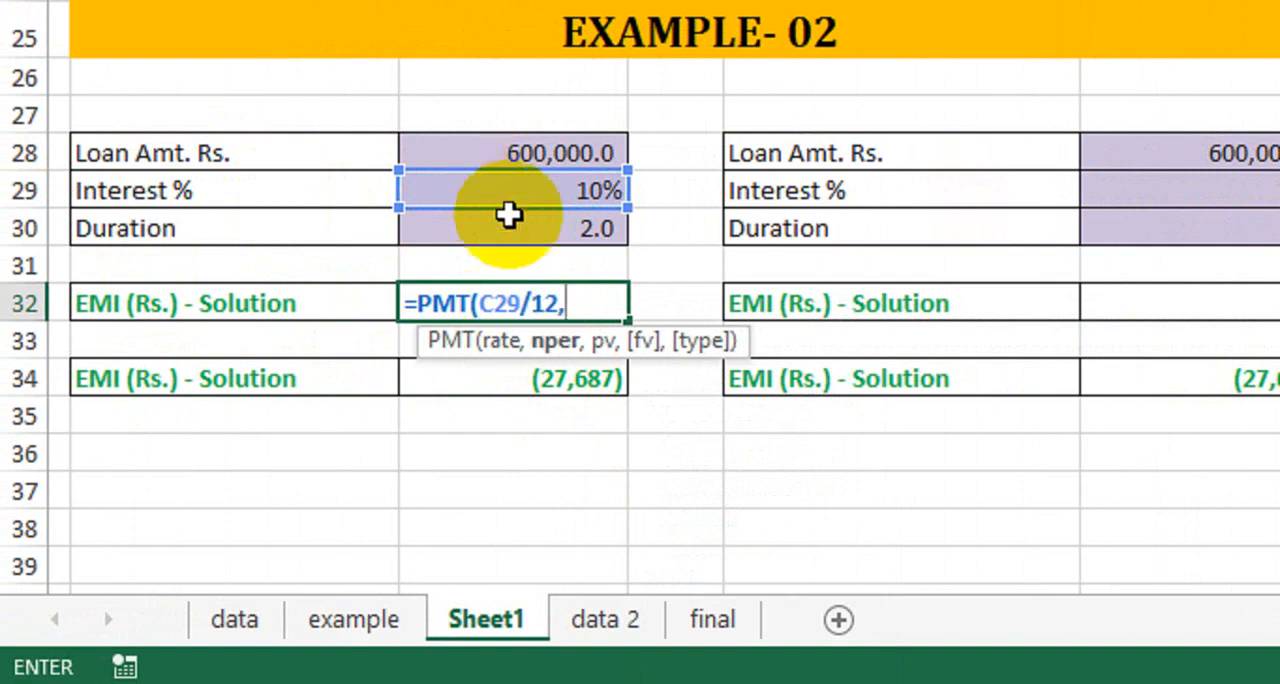
pyautogui.click(466, 232)
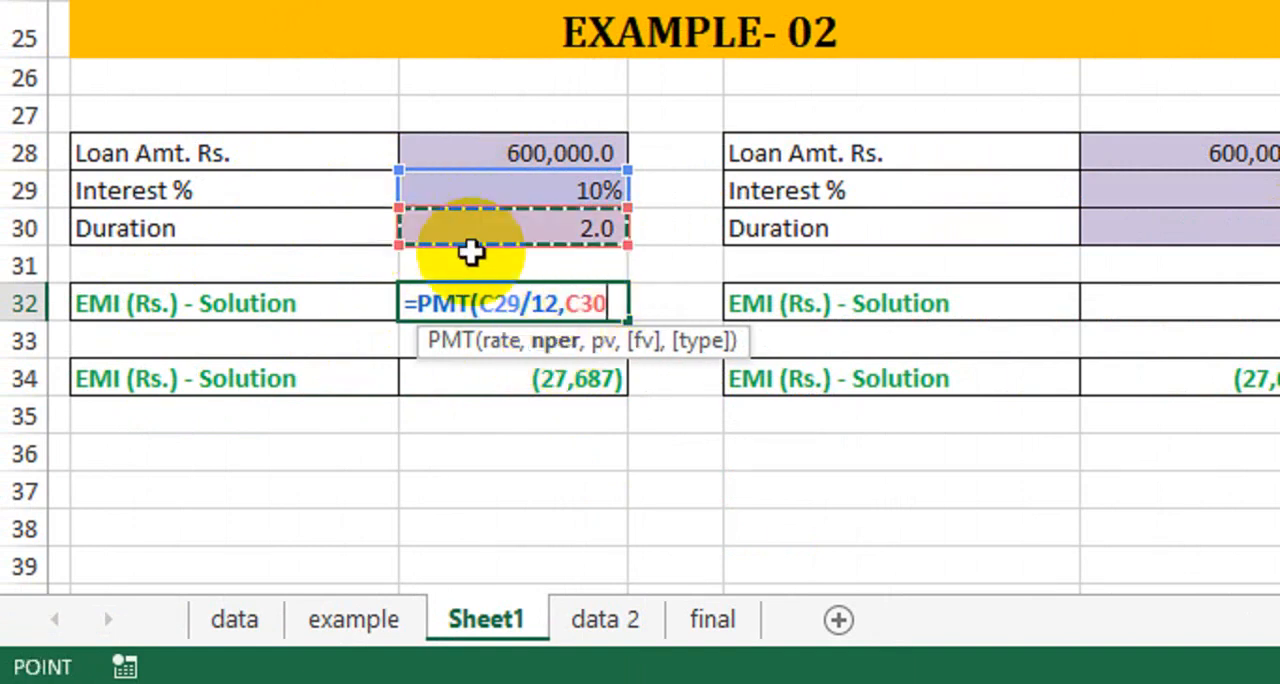
pyautogui.write('*12')
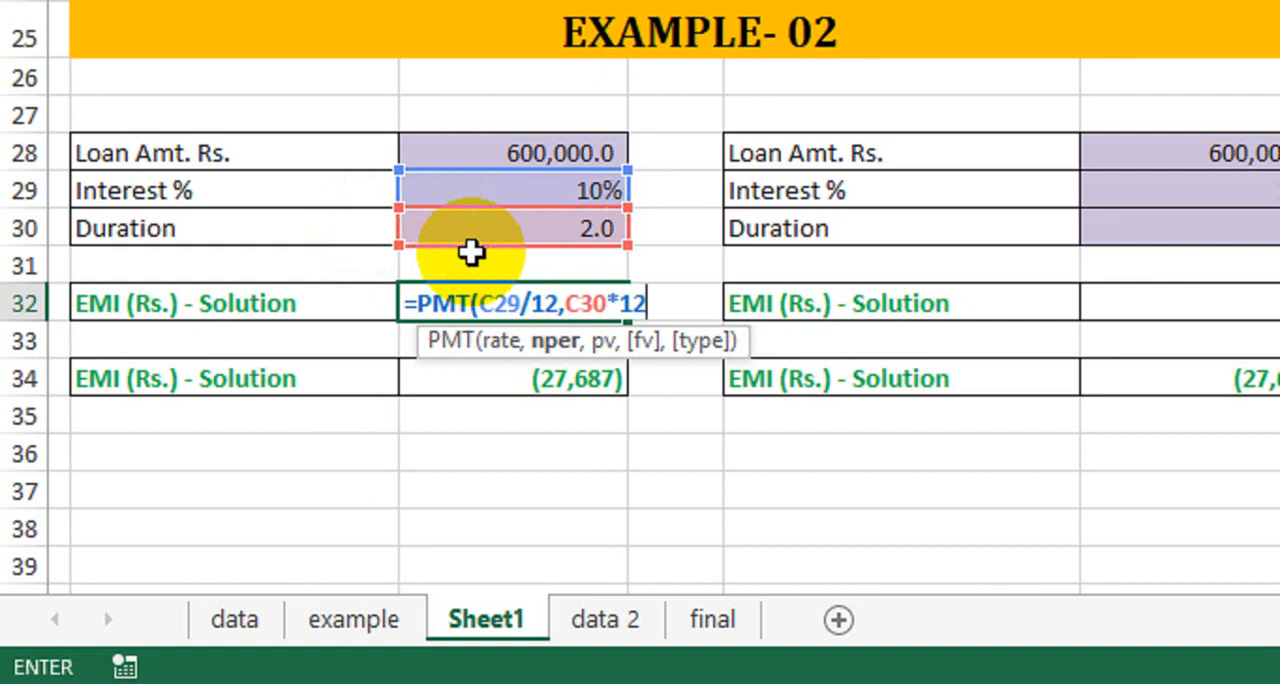
pyautogui.write(',')
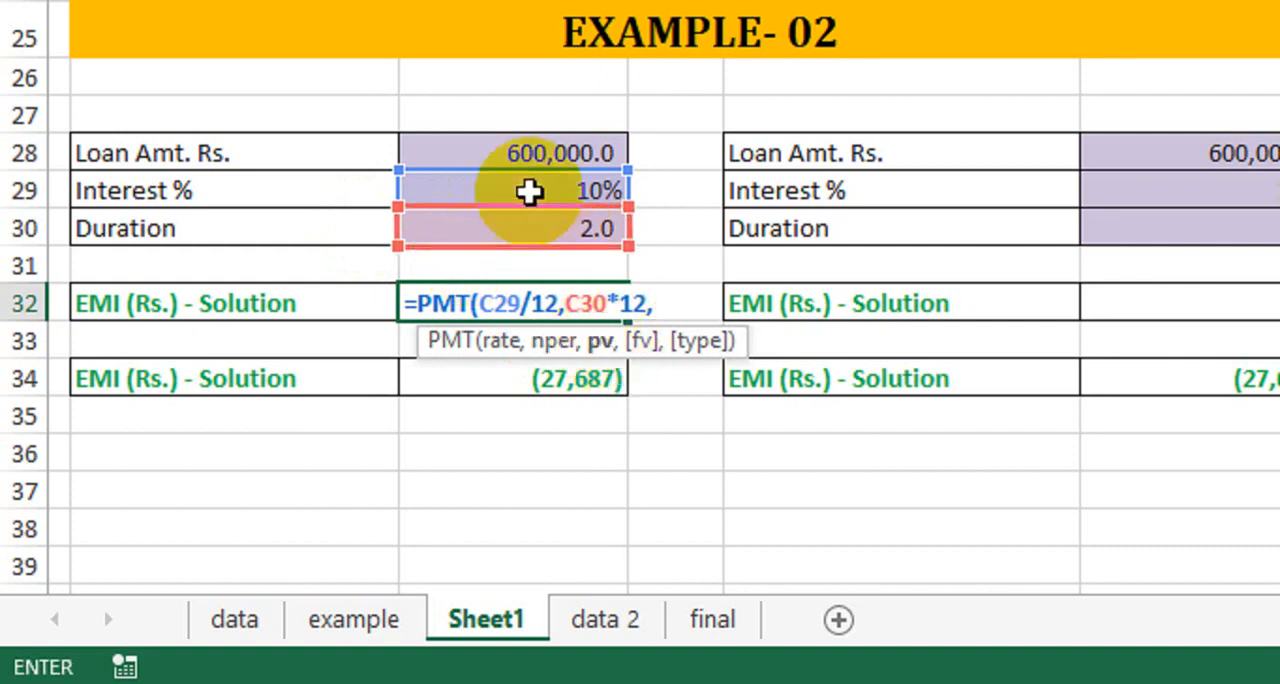
pyautogui.click(500, 156)
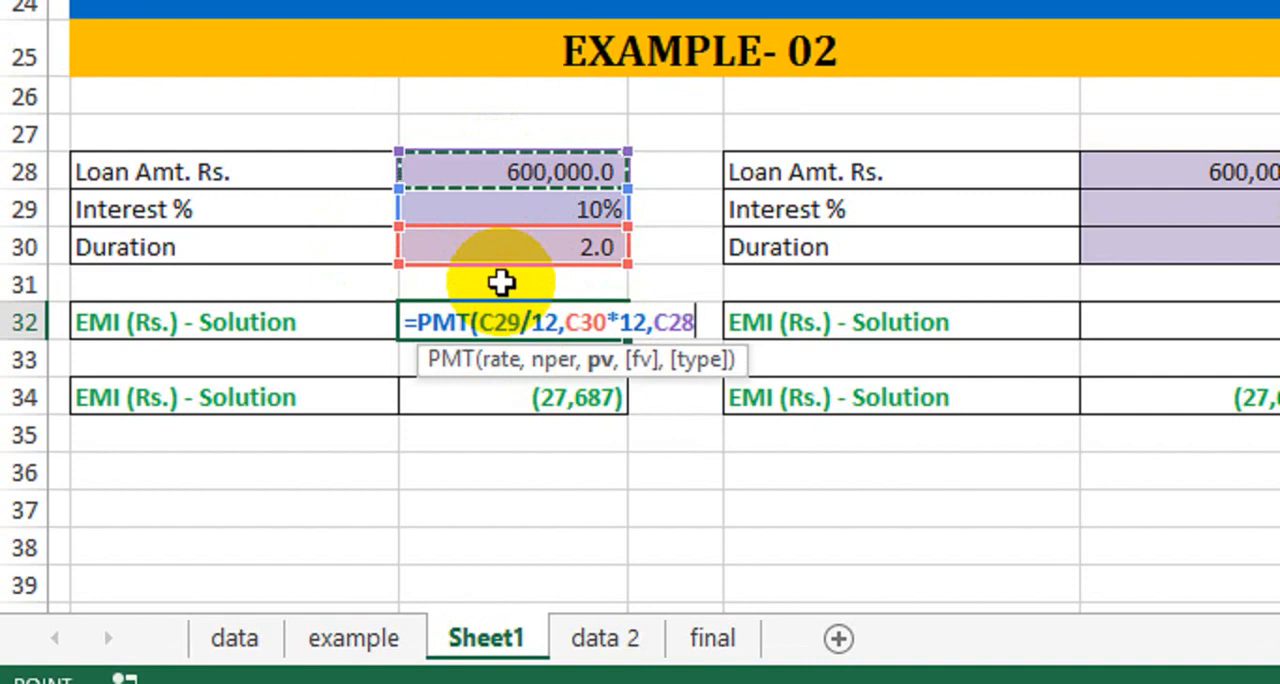
pyautogui.write(')')
pyautogui.press('Return')
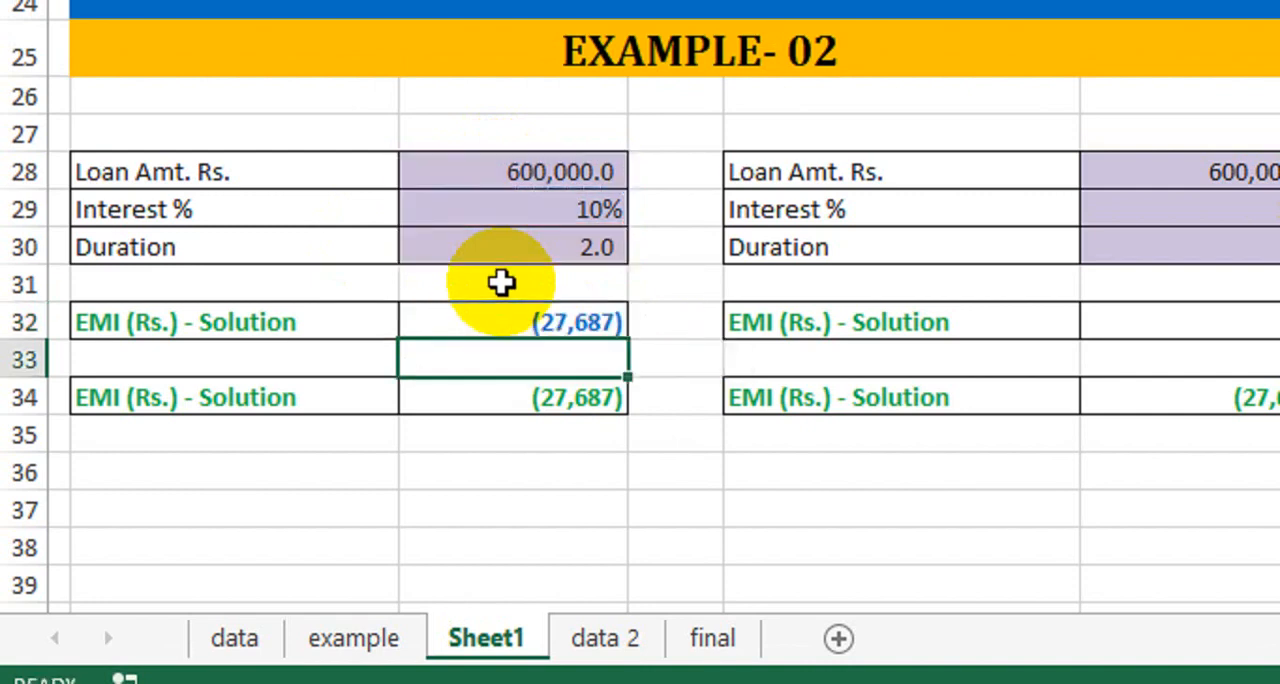
# - Compare the EMI results in C32 and C34, and review the Loan Amt. Rs. and Duration inputs of the first loan table
pyautogui.moveTo(500, 309); pyautogui.dragTo(516, 404)
pyautogui.click(481, 330)
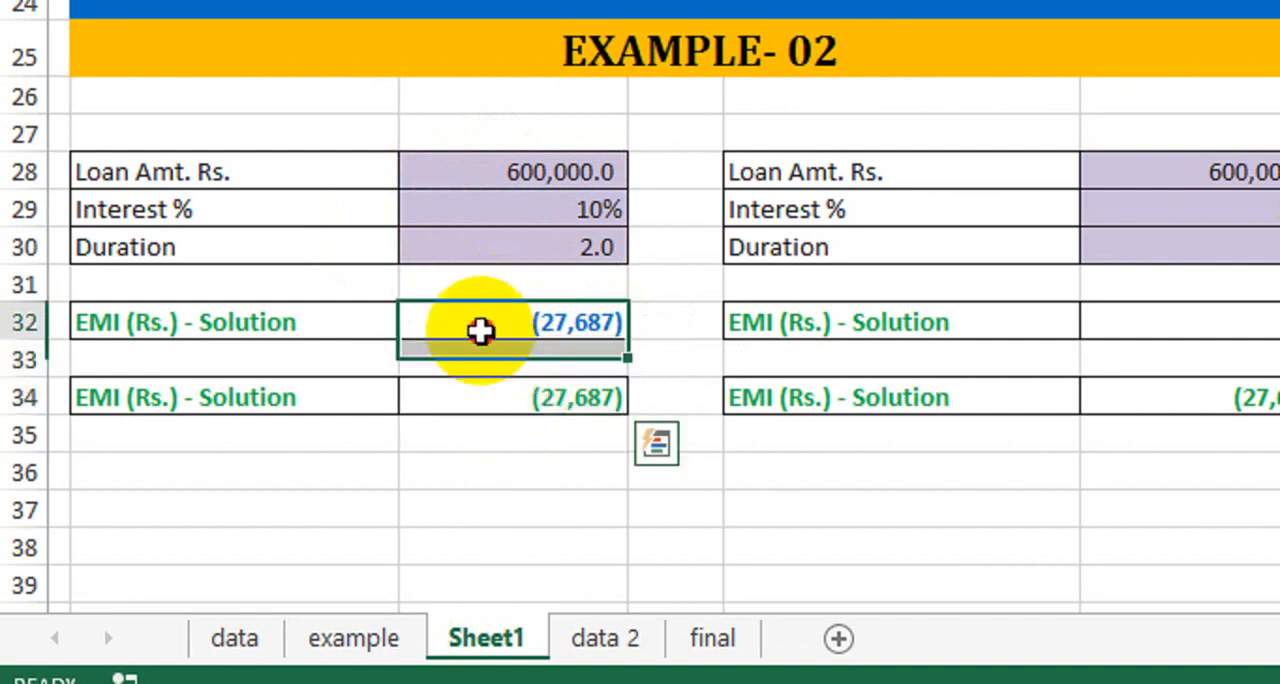
pyautogui.moveTo(234, 309); pyautogui.dragTo(527, 325)
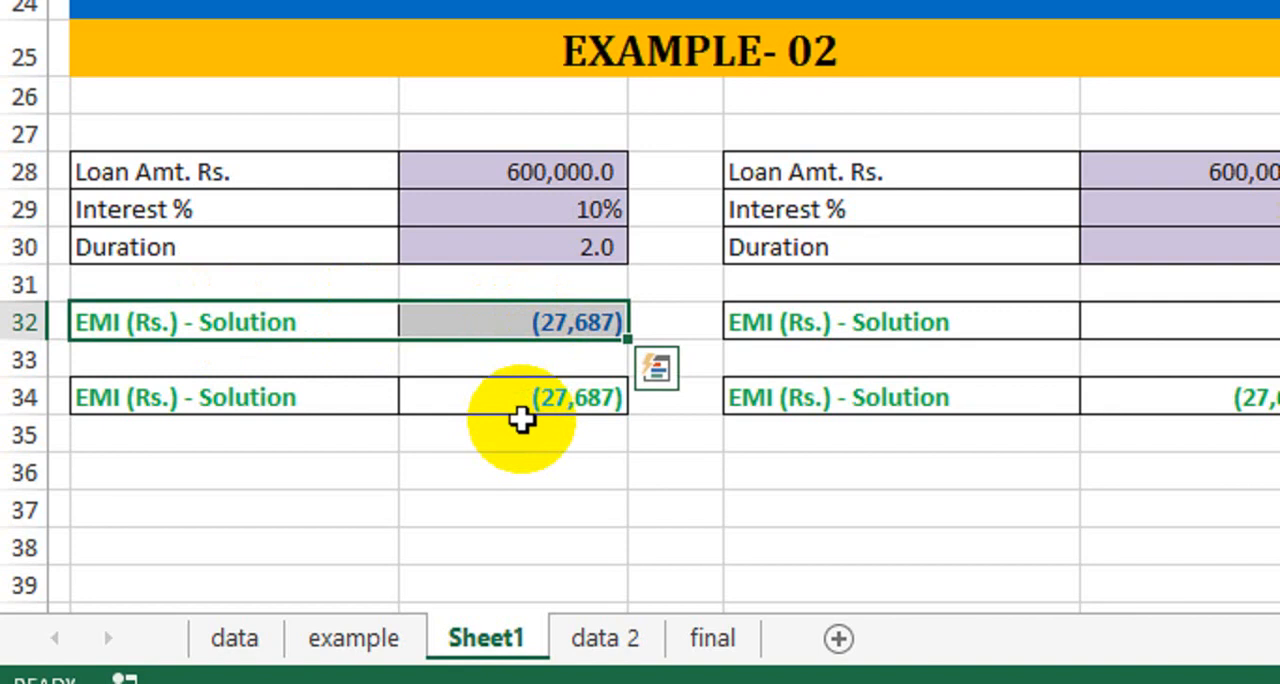
pyautogui.click(580, 467)
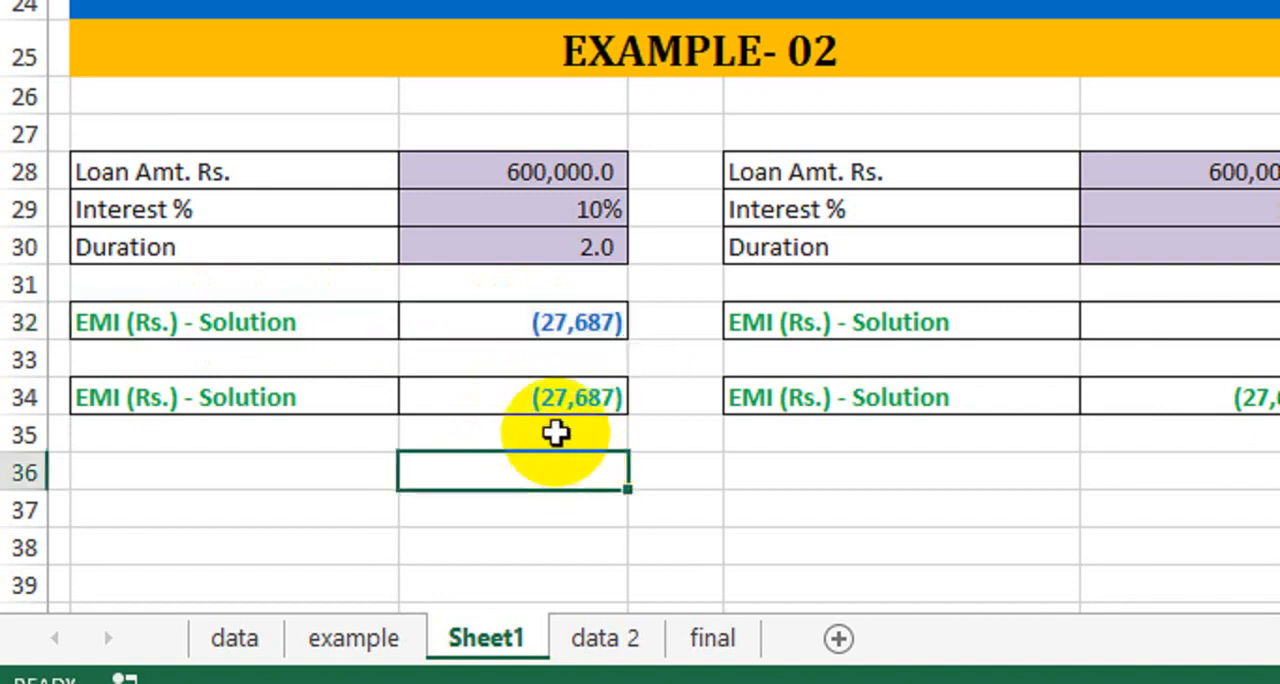
pyautogui.click(451, 398)
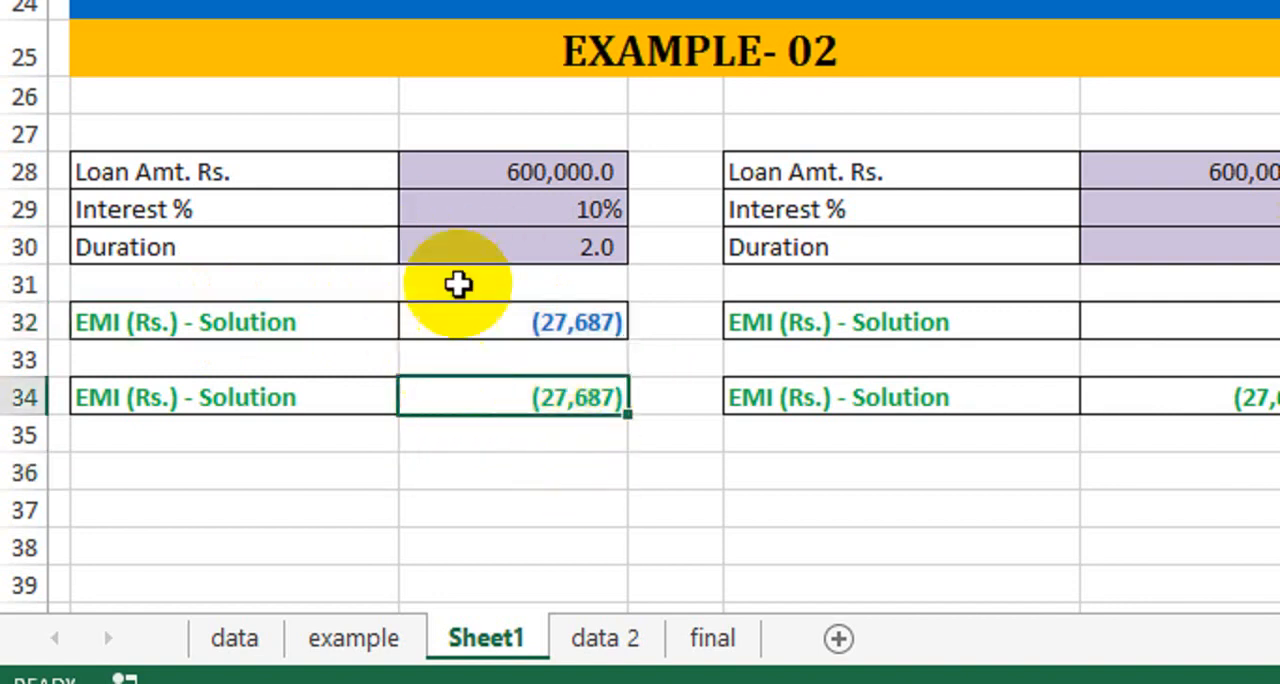
pyautogui.click(425, 178)
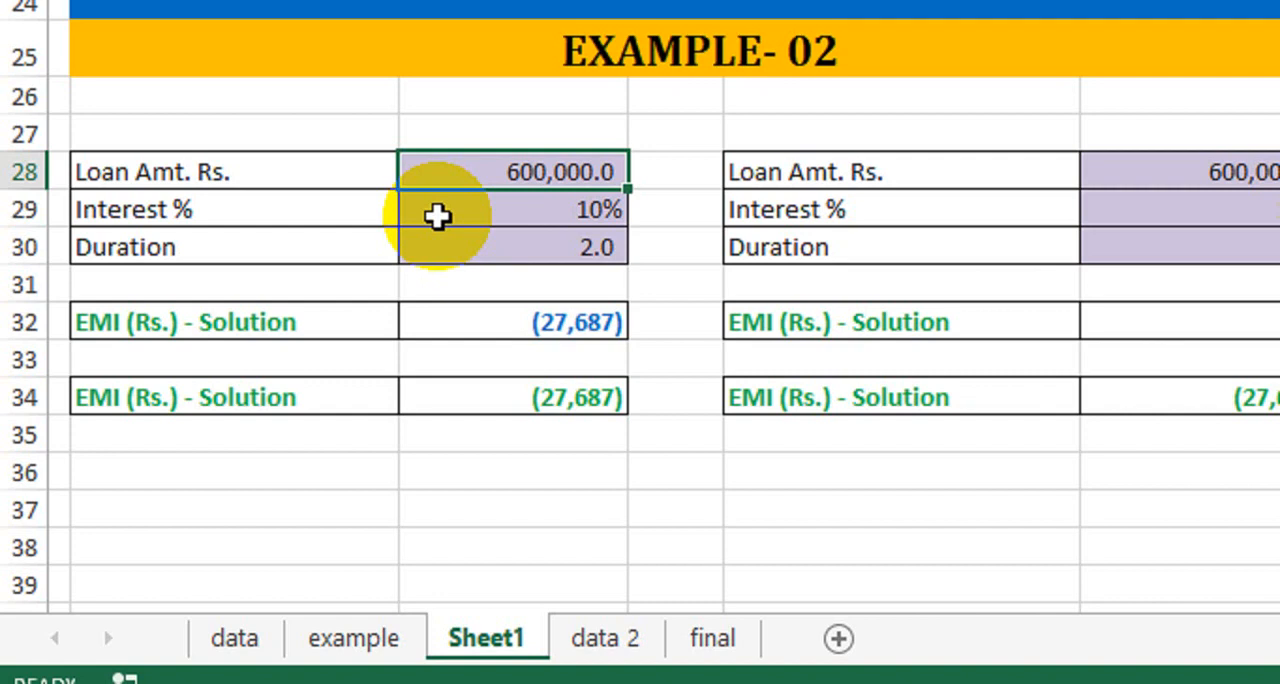
pyautogui.click(499, 247)
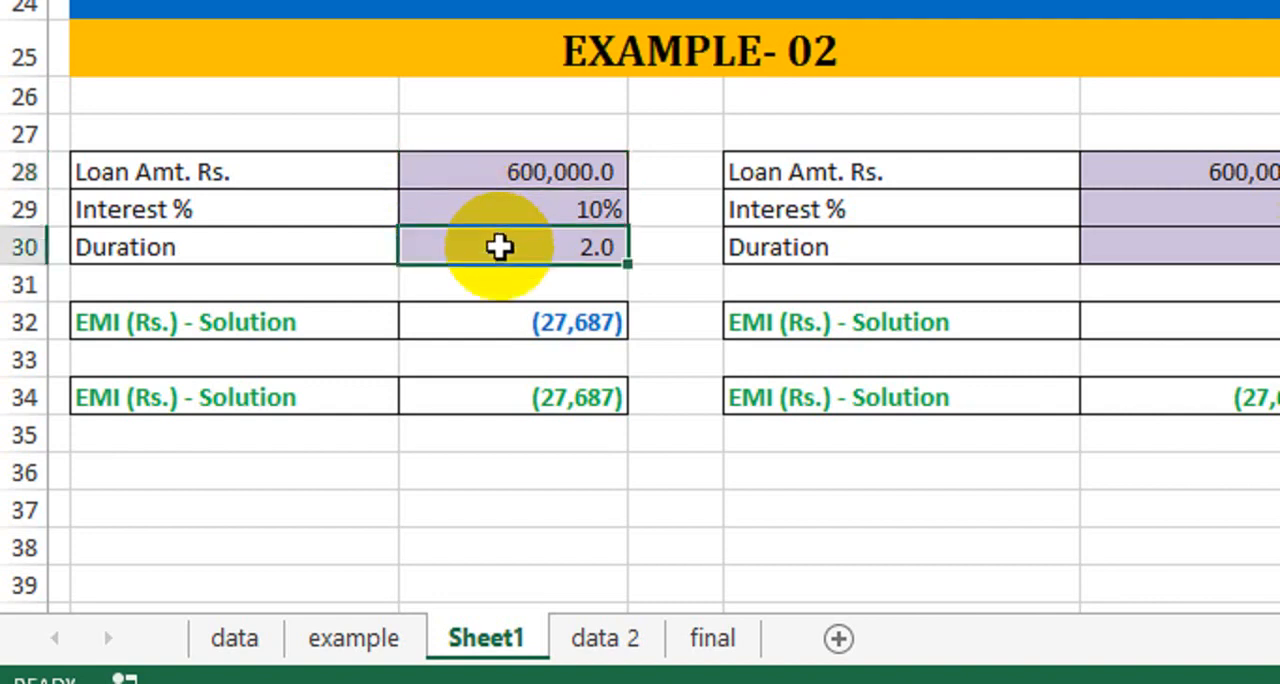
pyautogui.click(503, 171)
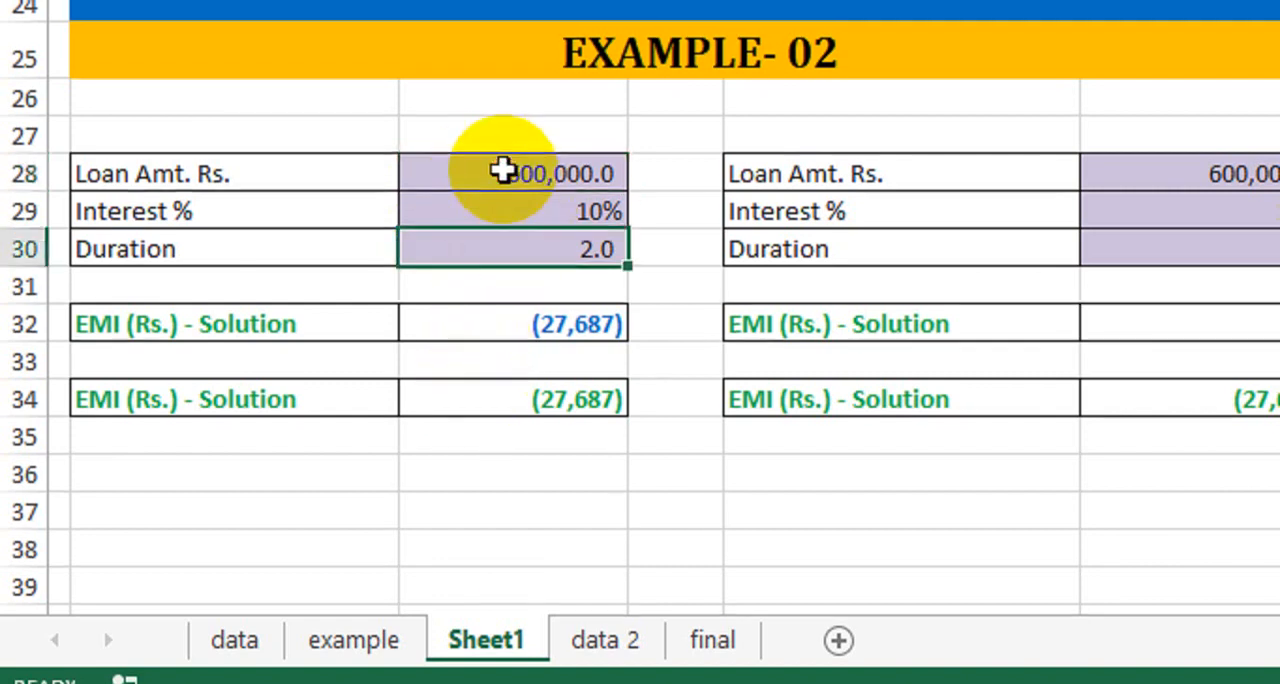
pyautogui.click(497, 404)
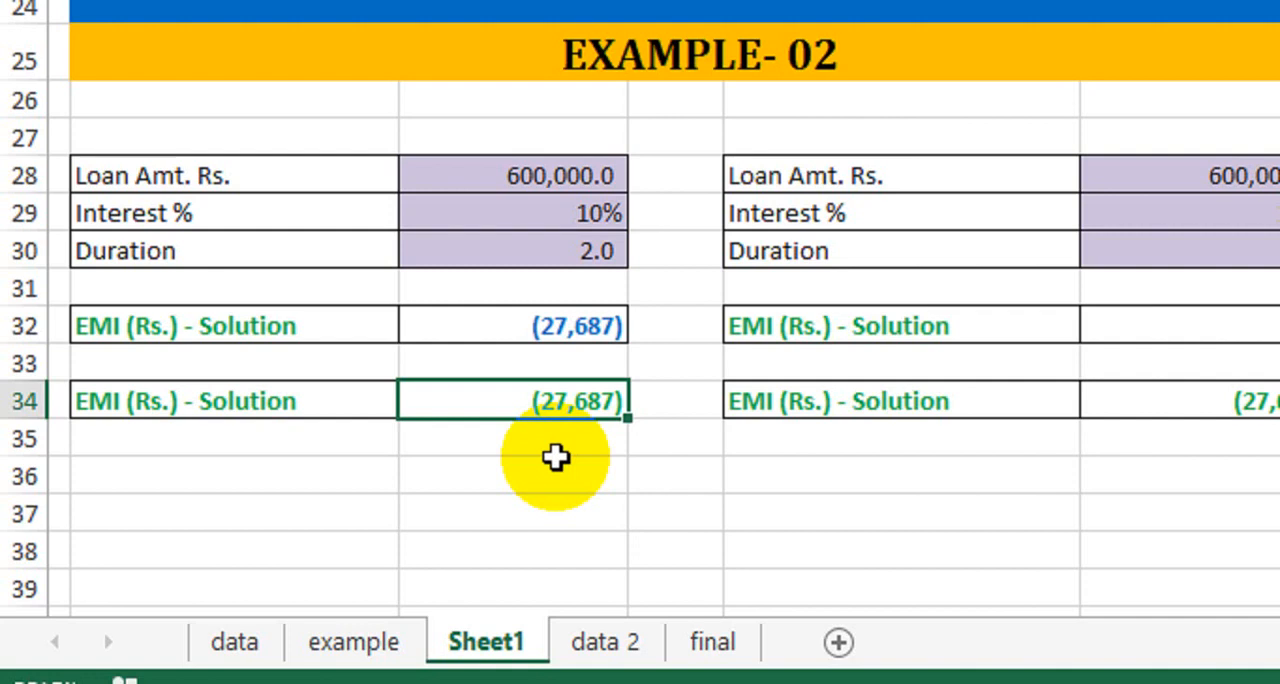
pyautogui.click(505, 177)
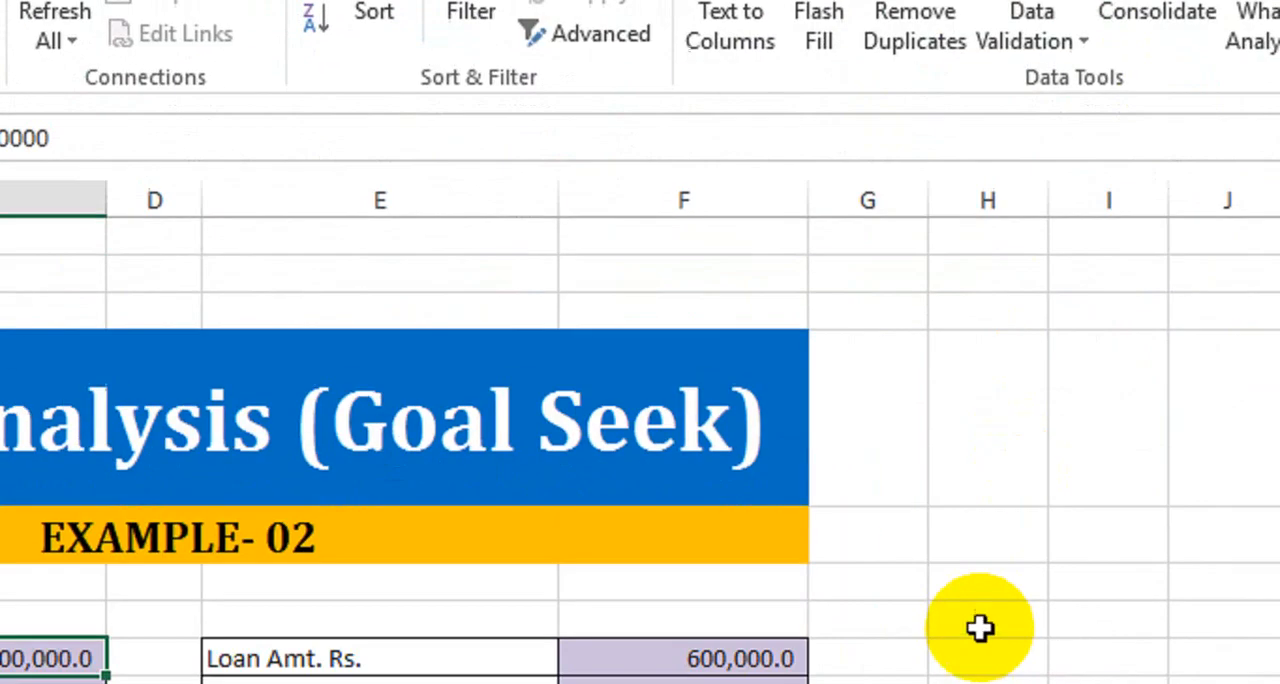
# - Run Goal Seek on the second loan table's EMI in F34 with target value 20000, changing loan amount cell F28, and keep the solution
pyautogui.click(984, 652)
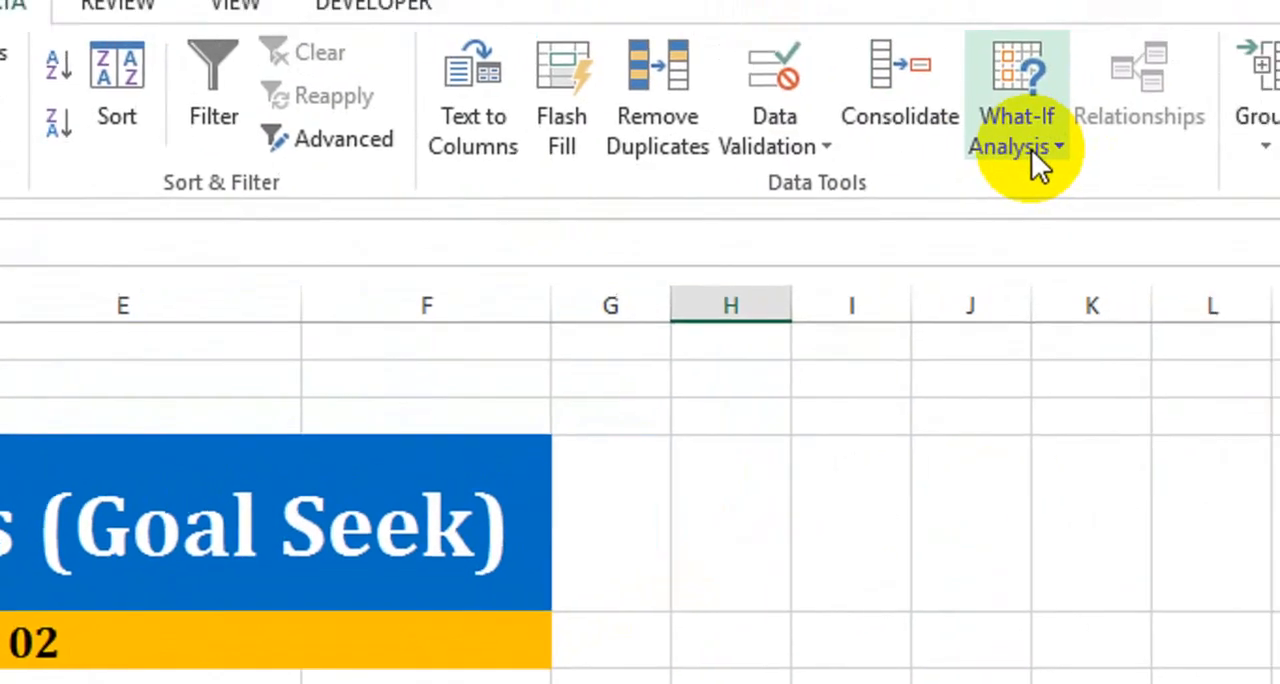
pyautogui.click(978, 165)
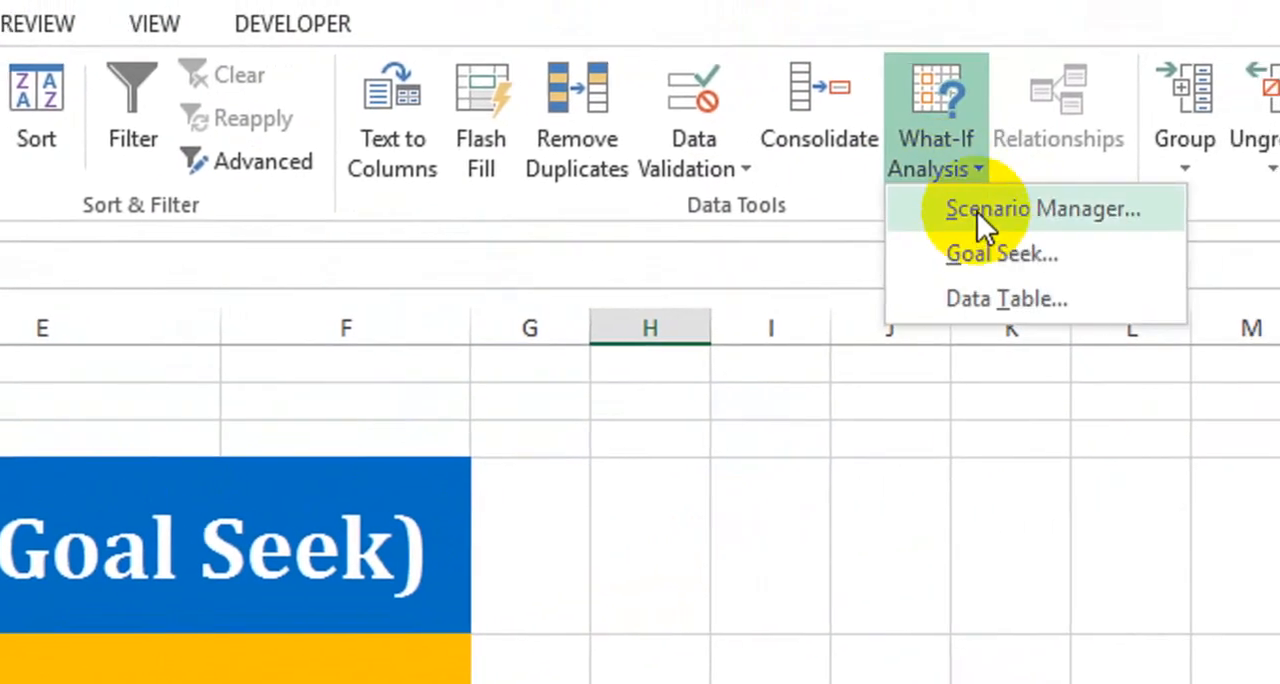
pyautogui.click(1000, 253)
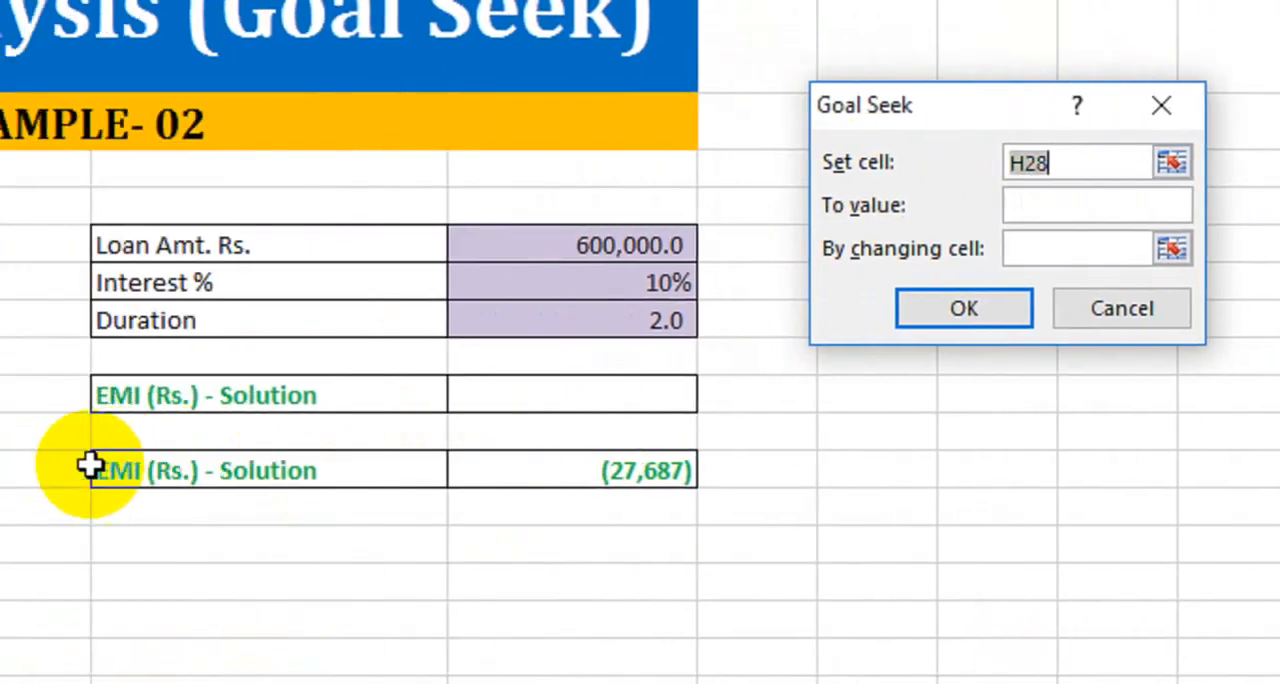
pyautogui.click(545, 478)
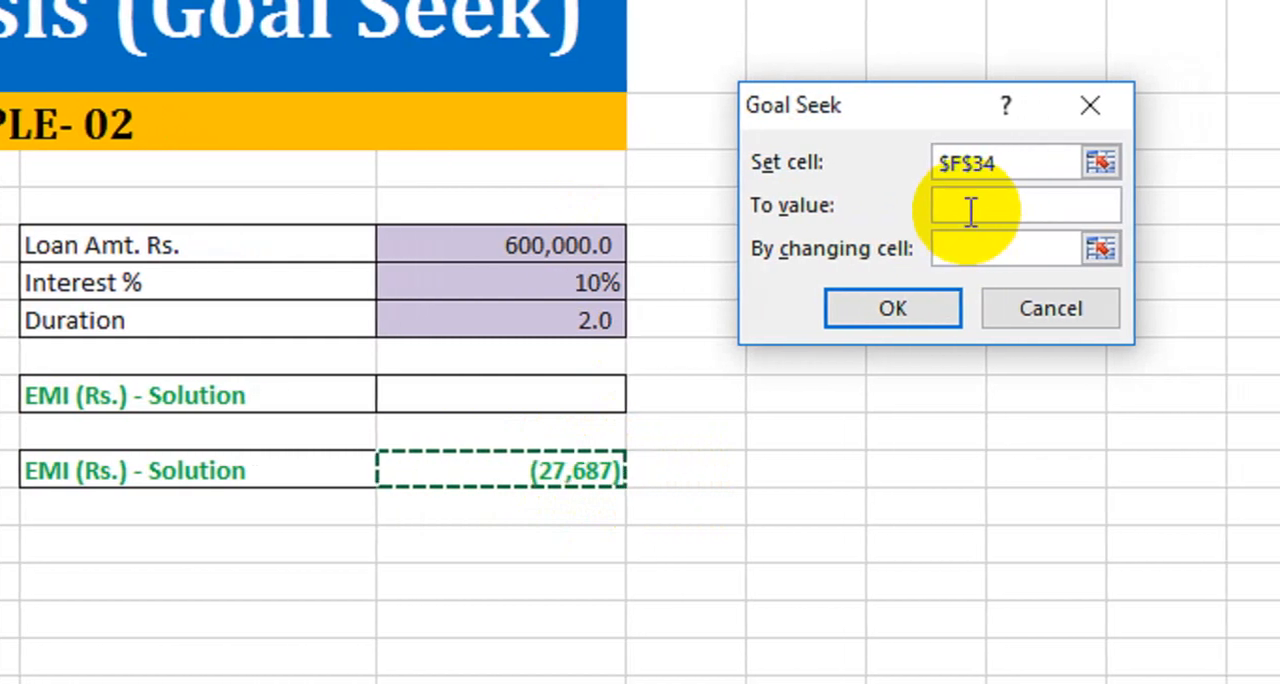
pyautogui.click(970, 210)
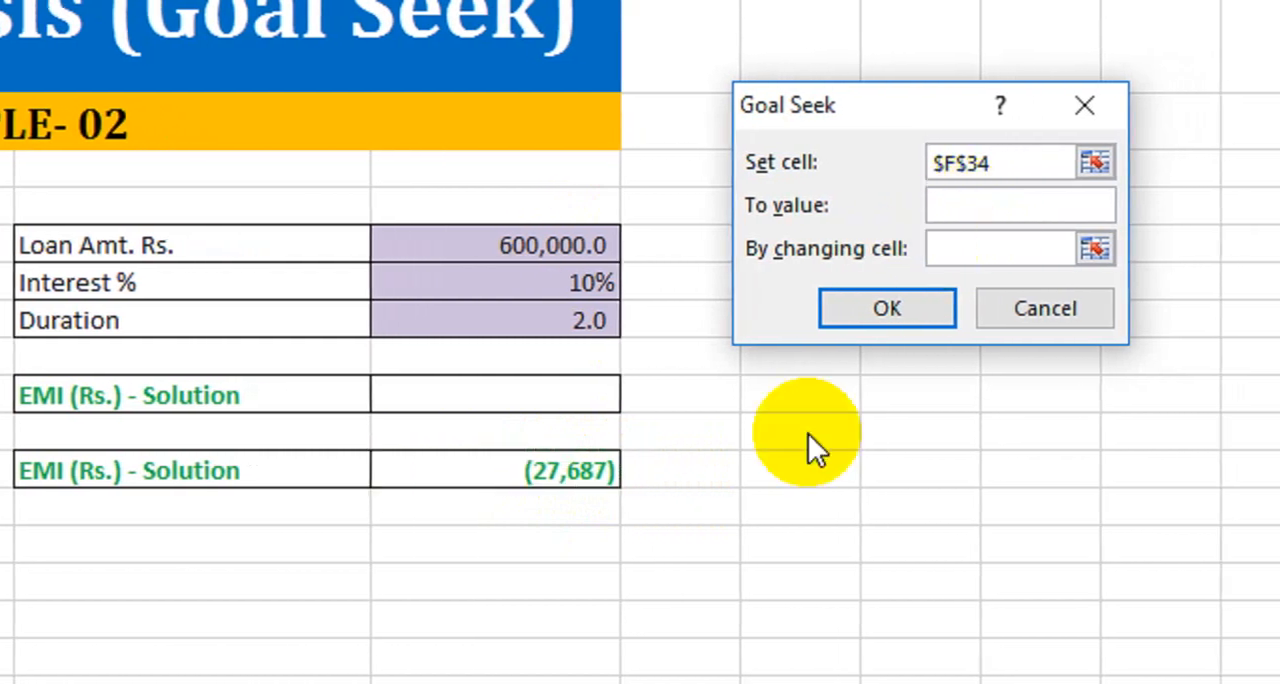
pyautogui.write('20000')
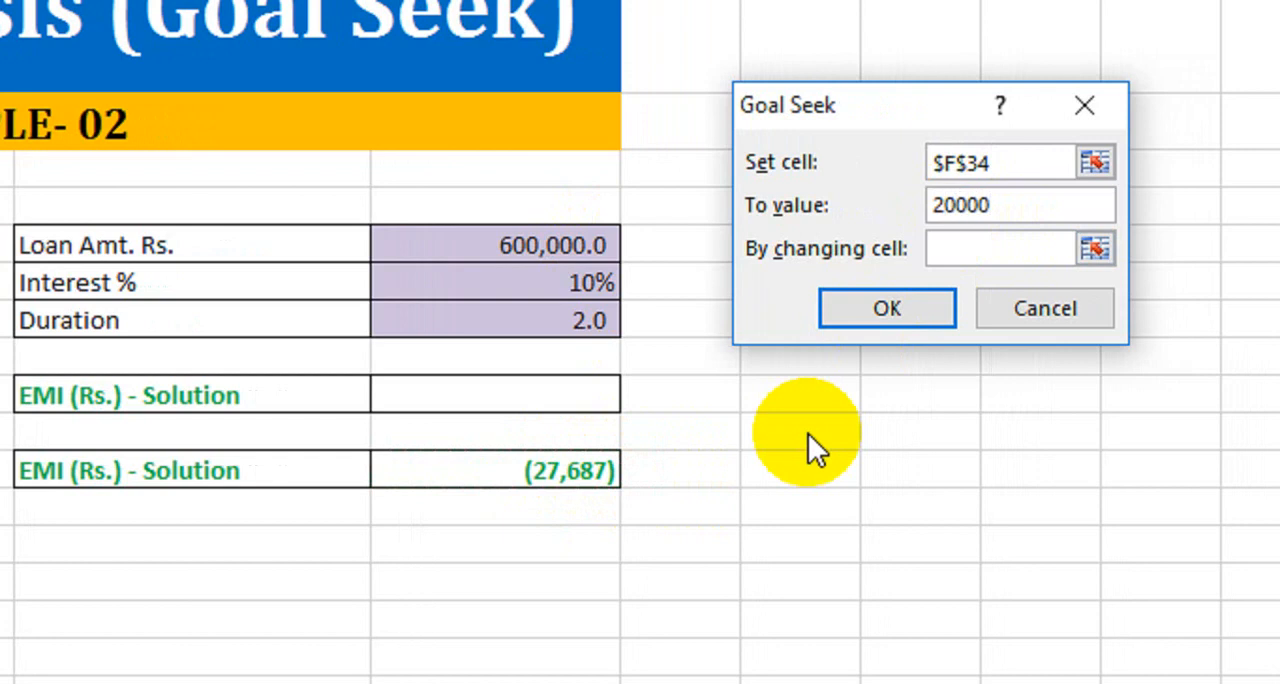
pyautogui.click(952, 249)
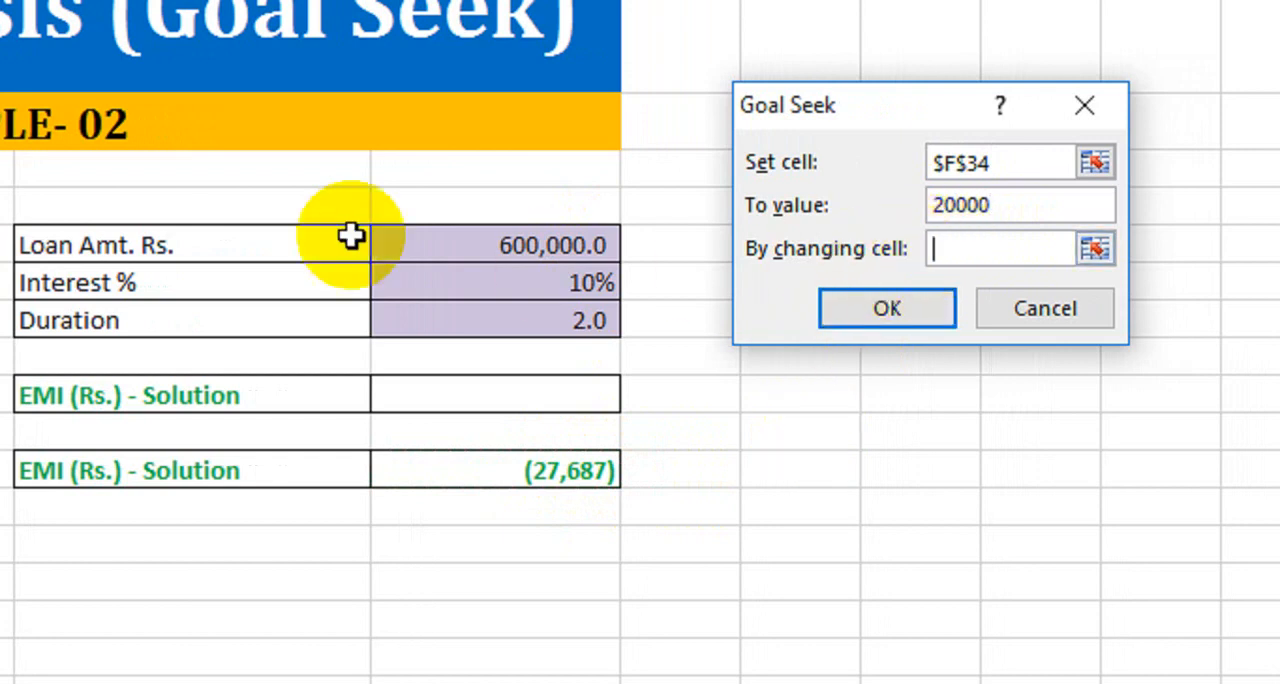
pyautogui.click(445, 250)
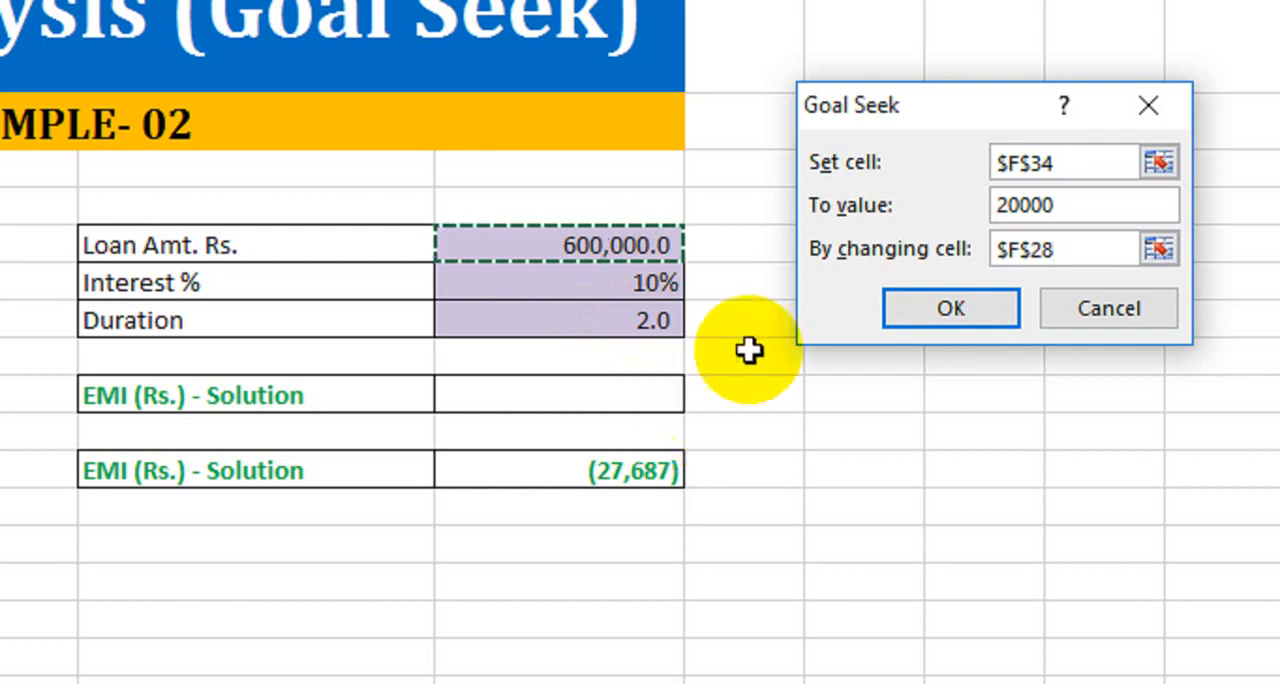
pyautogui.click(925, 312)
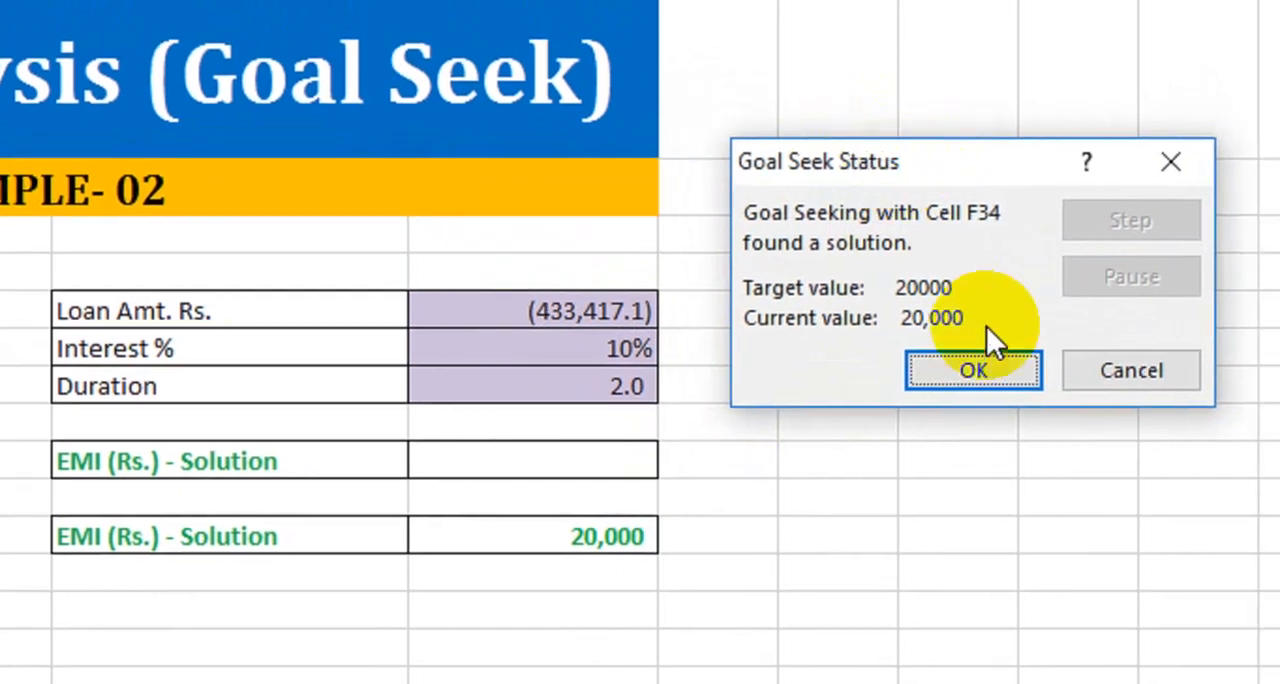
pyautogui.click(955, 372)
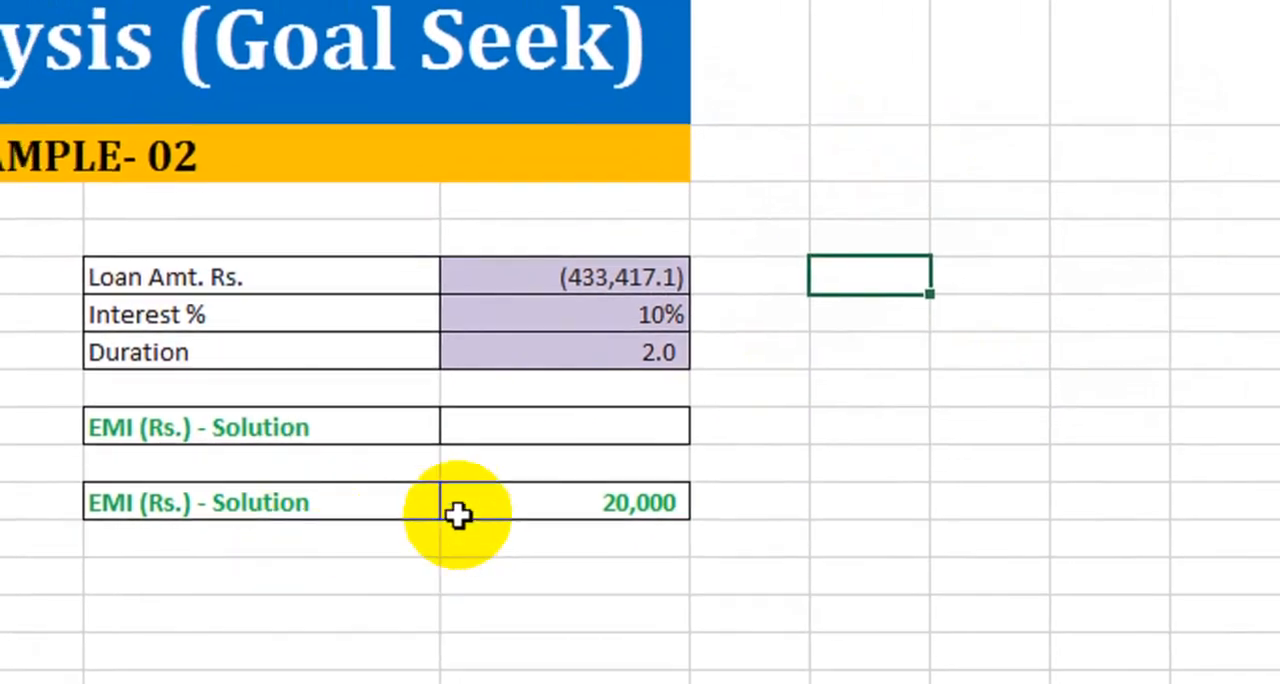
# - Review the second loan table's EMI, Duration, Interest % and Loan Amt. Rs. values after the Goal Seek
pyautogui.click(498, 541)
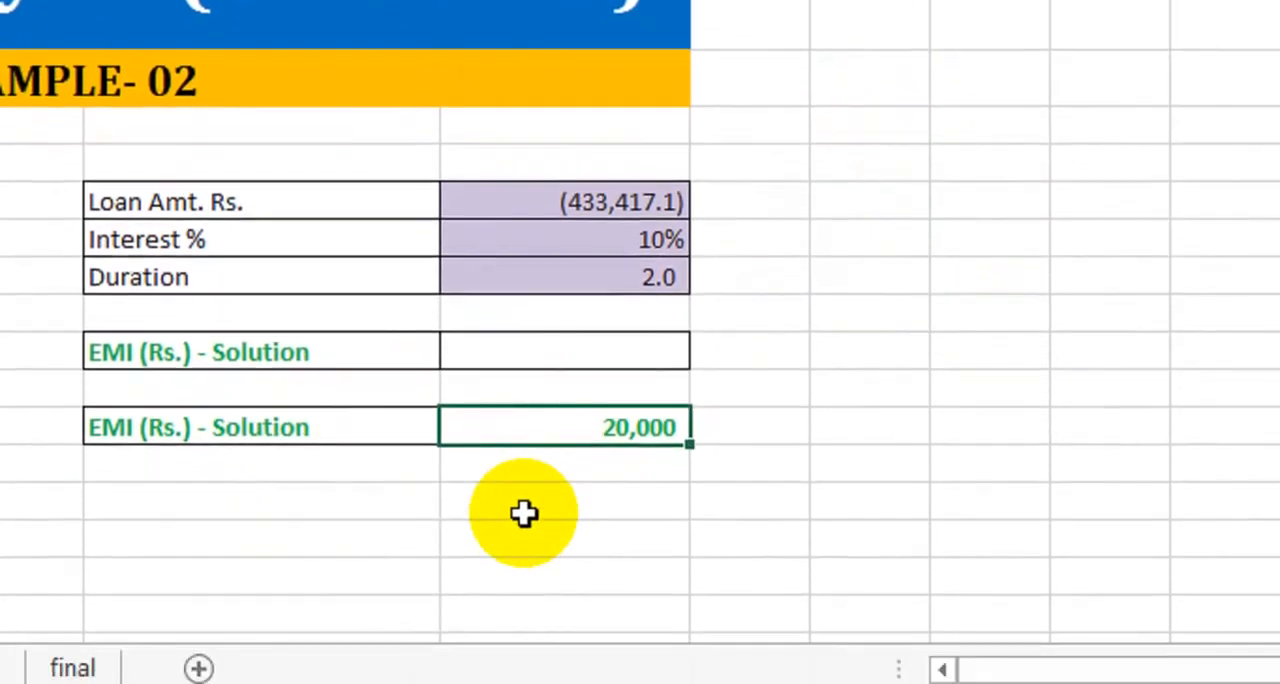
pyautogui.click(543, 280)
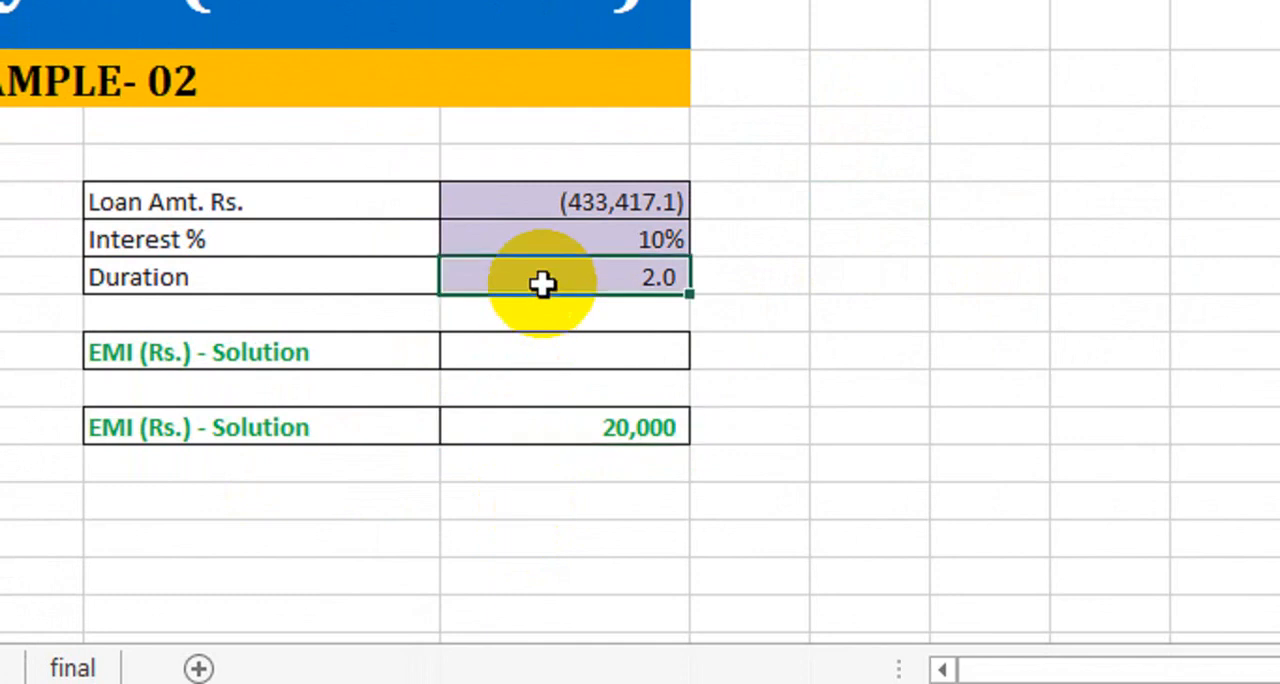
pyautogui.click(551, 242)
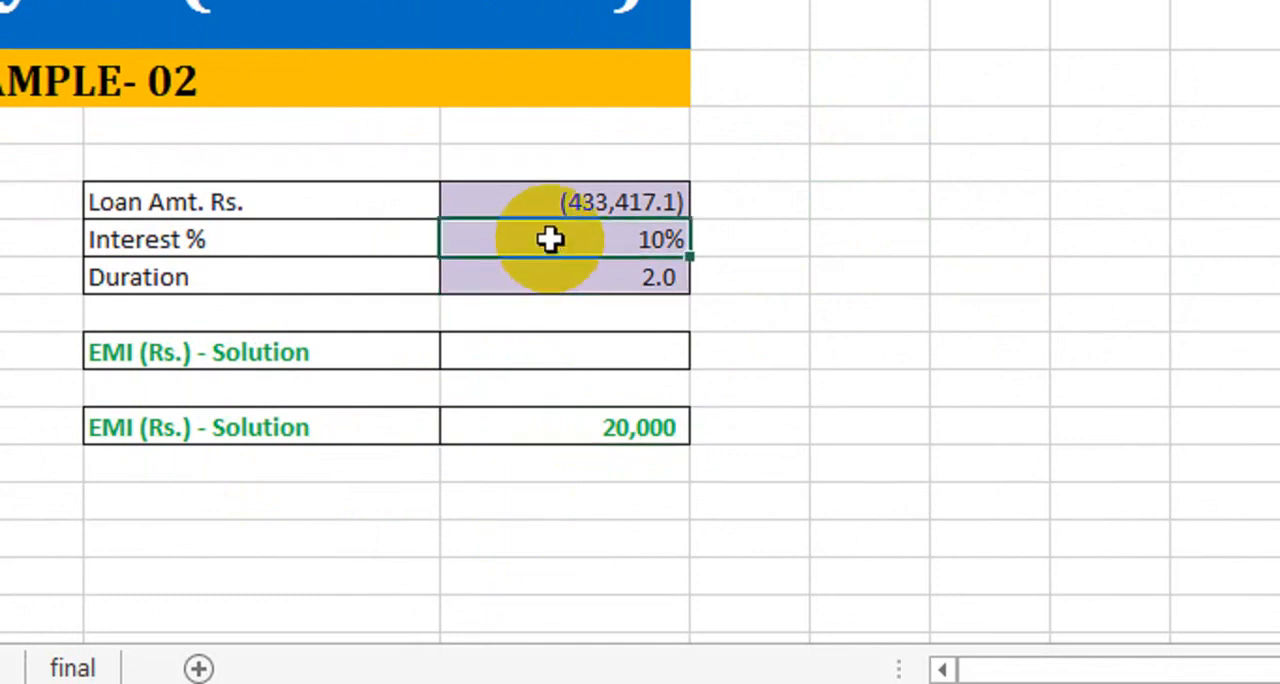
pyautogui.click(517, 203)
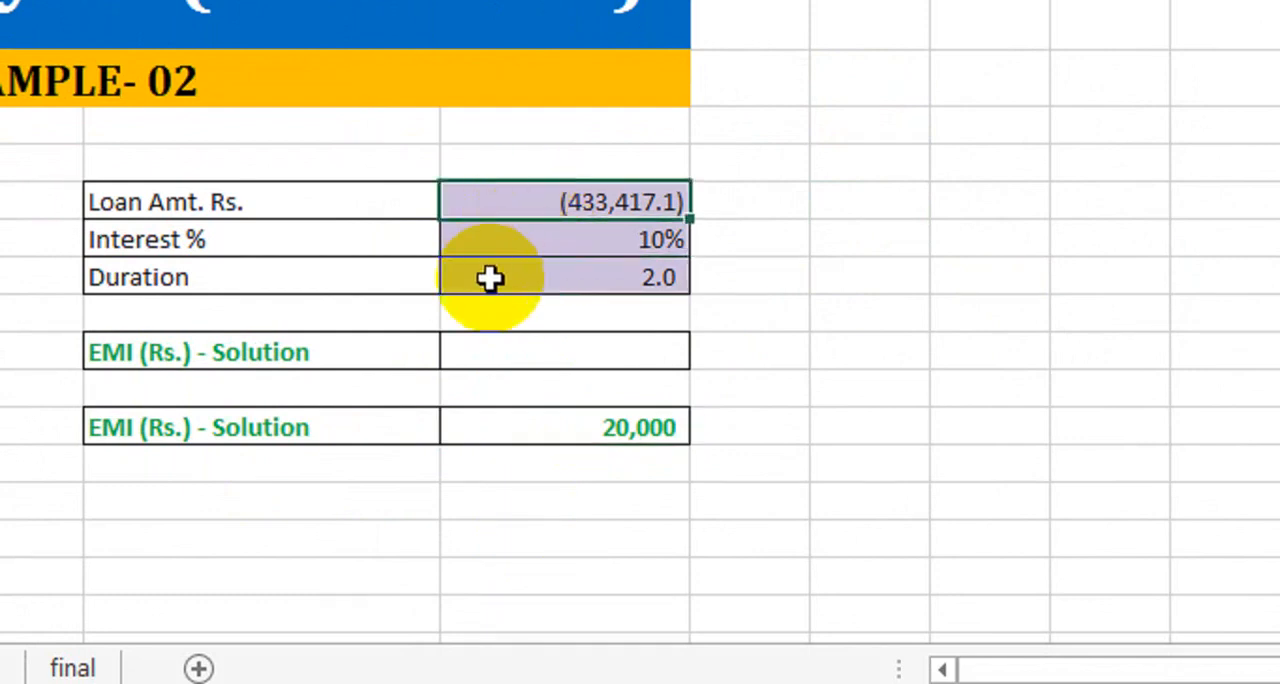